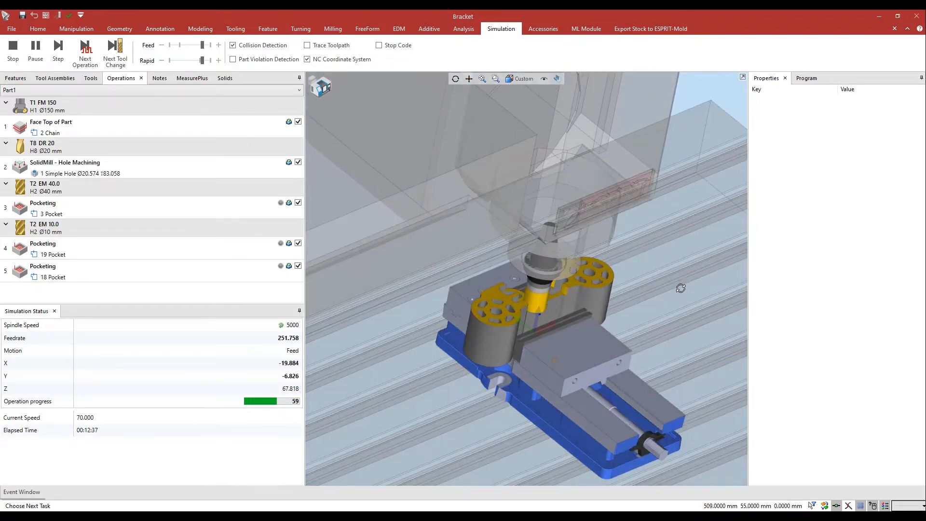
pyautogui.scroll(1, 654, 302)
pyautogui.scroll(2, 631, 305)
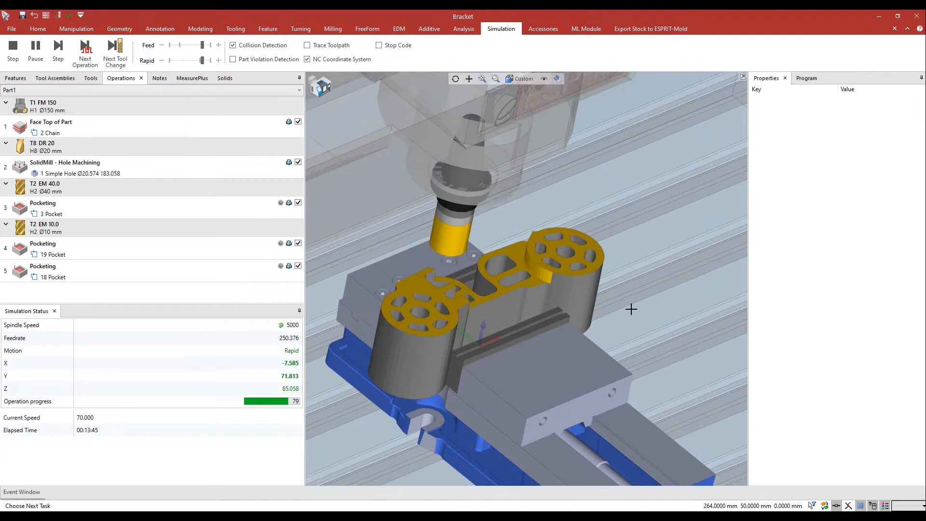
pyautogui.scroll(2, 630, 306)
pyautogui.scroll(1, 632, 310)
# Stop the running machining simulation after inspecting the bracket in the vise.
pyautogui.moveTo(631, 309); pyautogui.dragTo(631, 324, button='middle')
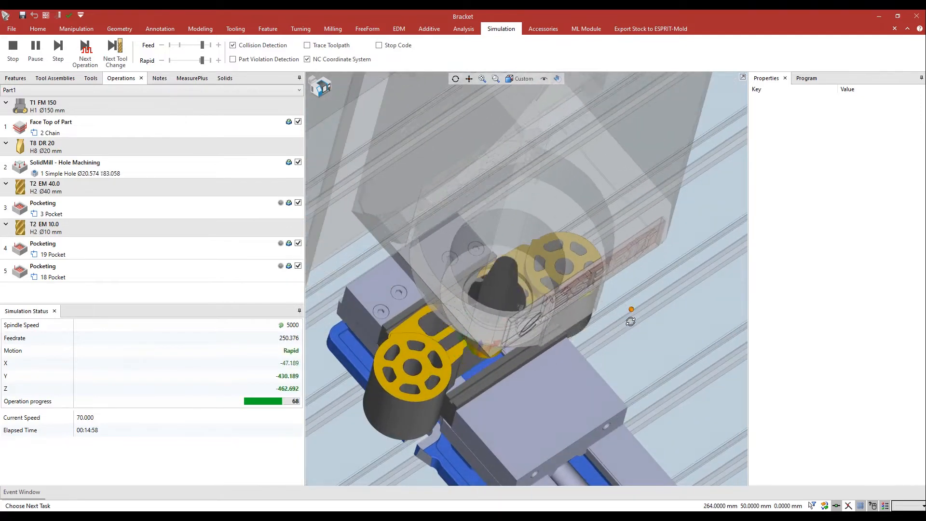
pyautogui.scroll(2, 632, 325)
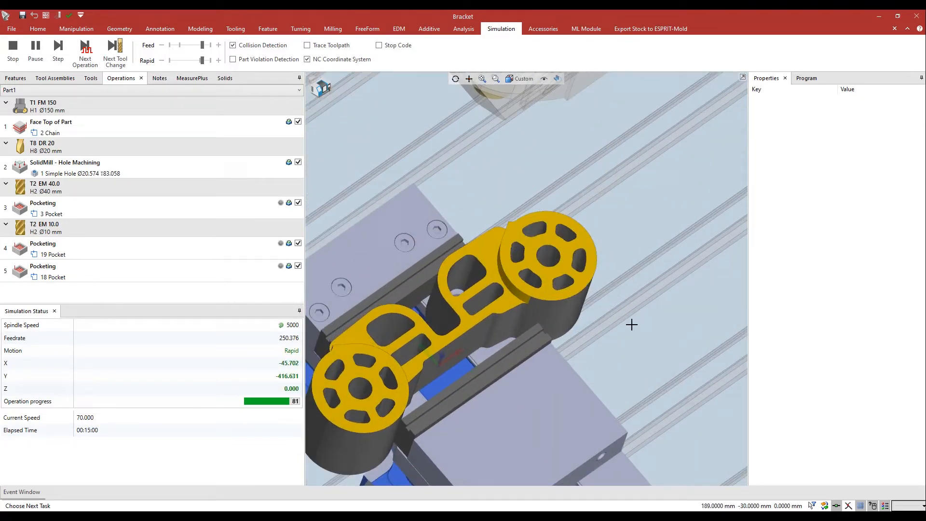
pyautogui.moveTo(636, 320); pyautogui.dragTo(676, 271, button='middle')
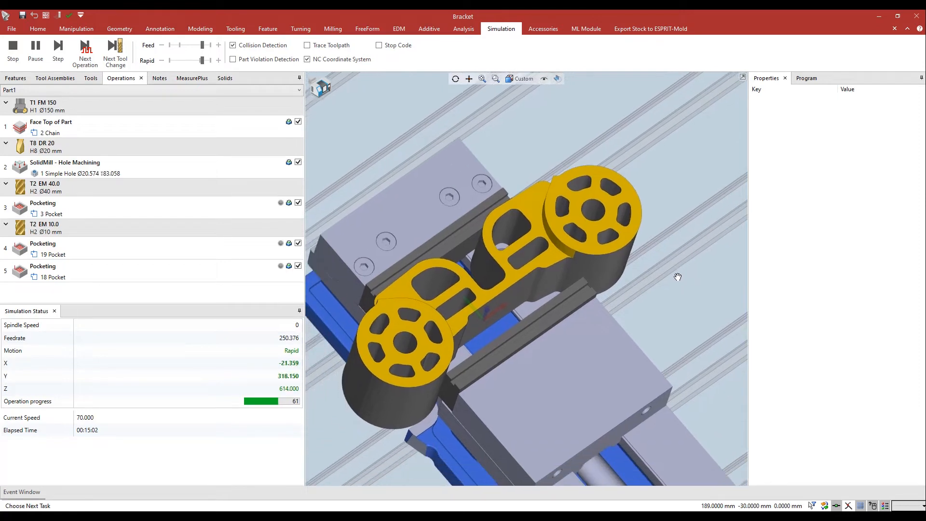
pyautogui.scroll(1, 680, 275)
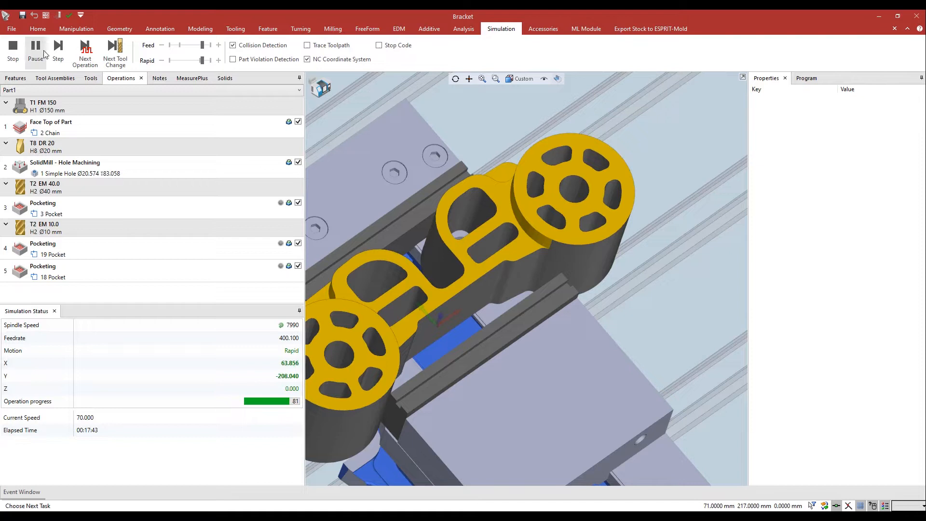
pyautogui.click(14, 52)
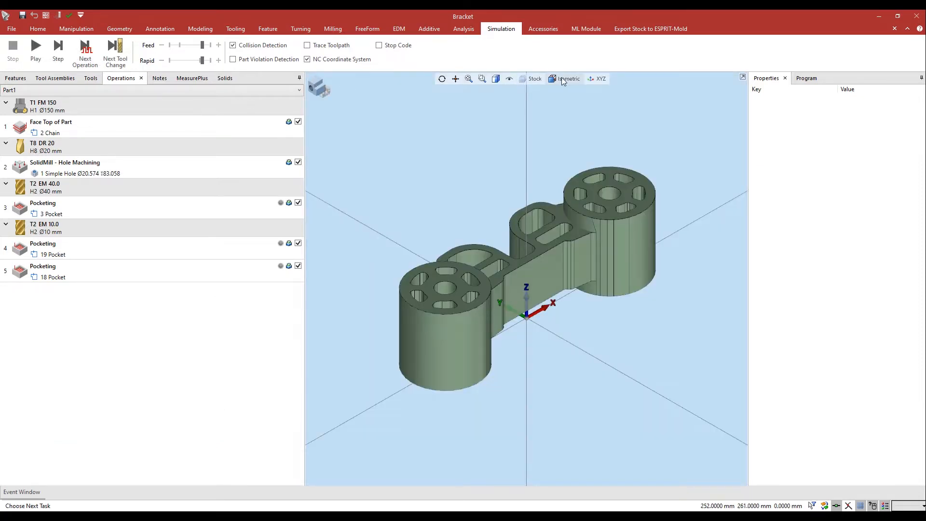
# Add a new layer named Moving Jaw and bring up the file options with recent files.
pyautogui.click(537, 81)
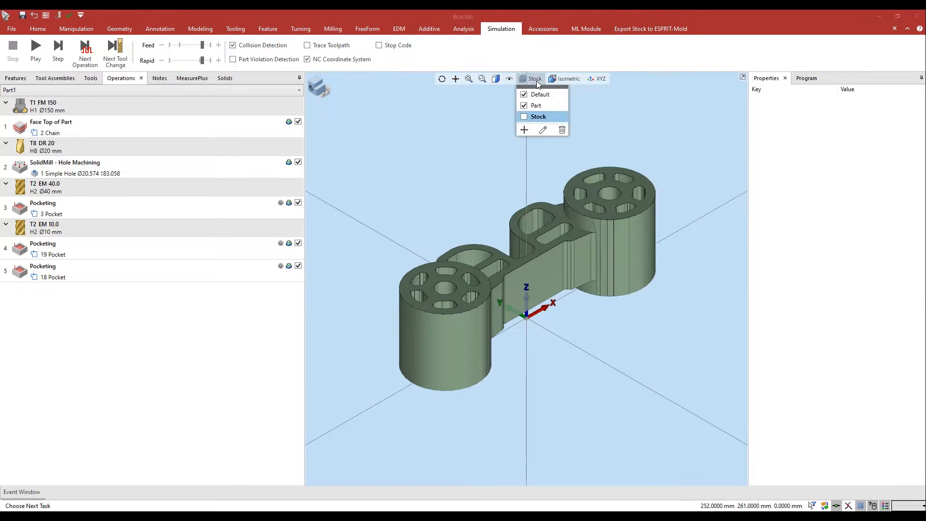
pyautogui.click(522, 130)
pyautogui.write('Movin')
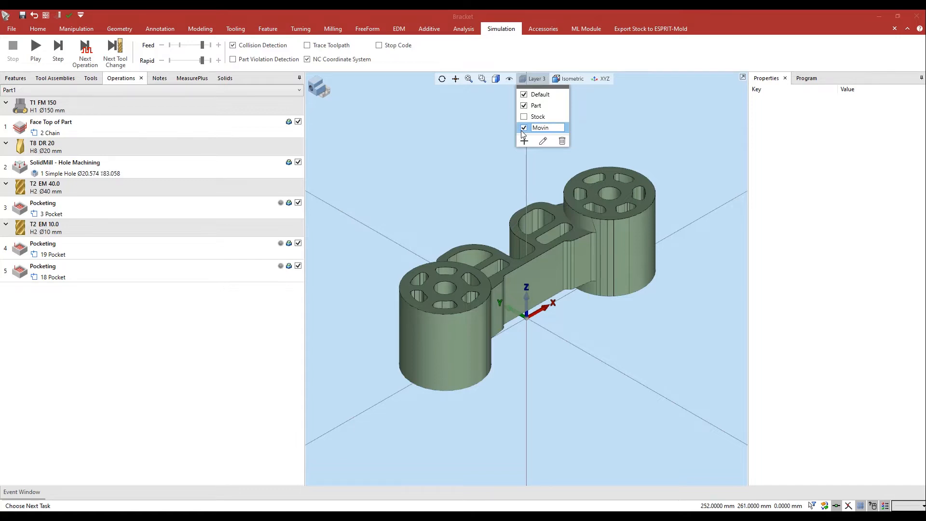
pyautogui.write('g Ja')
pyautogui.write('w')
pyautogui.press('Return')
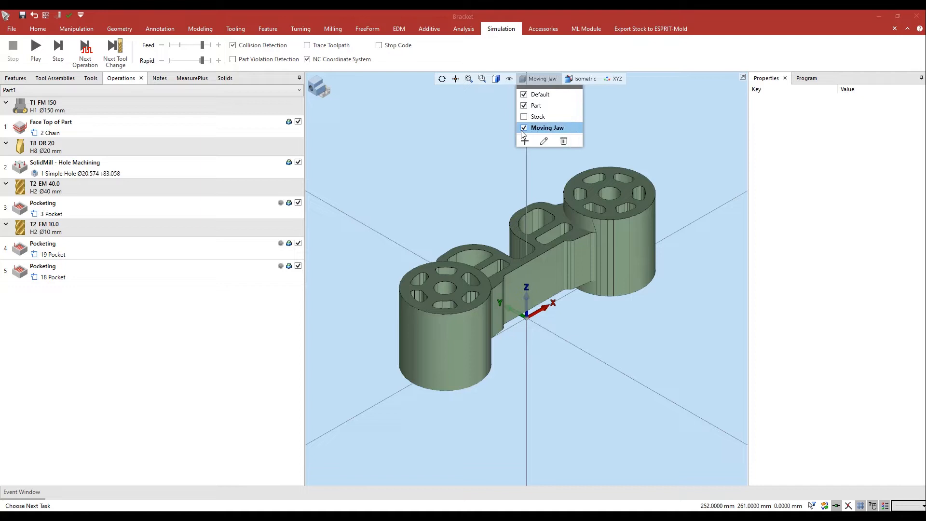
pyautogui.click(437, 148)
pyautogui.click(12, 29)
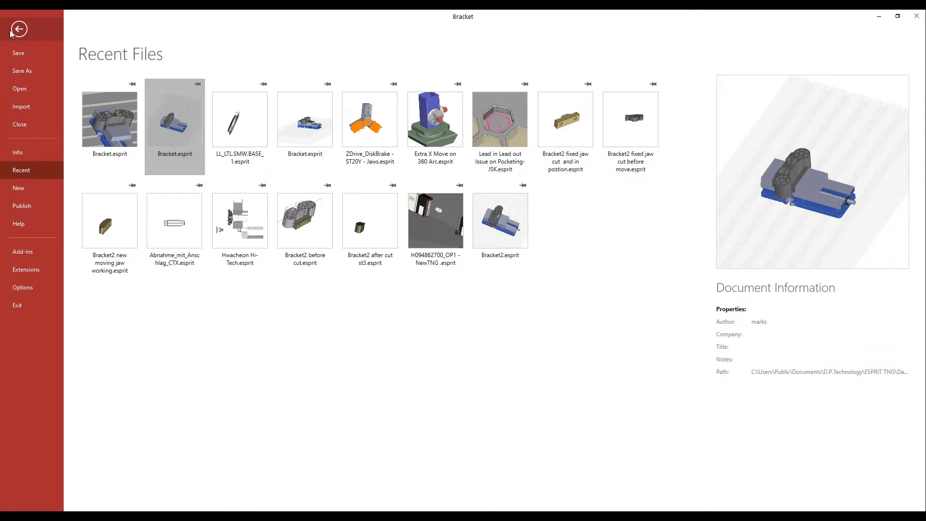
# Import the UnCut.x_b jaw solid, skipping CAD diagnostics.
pyautogui.click(22, 107)
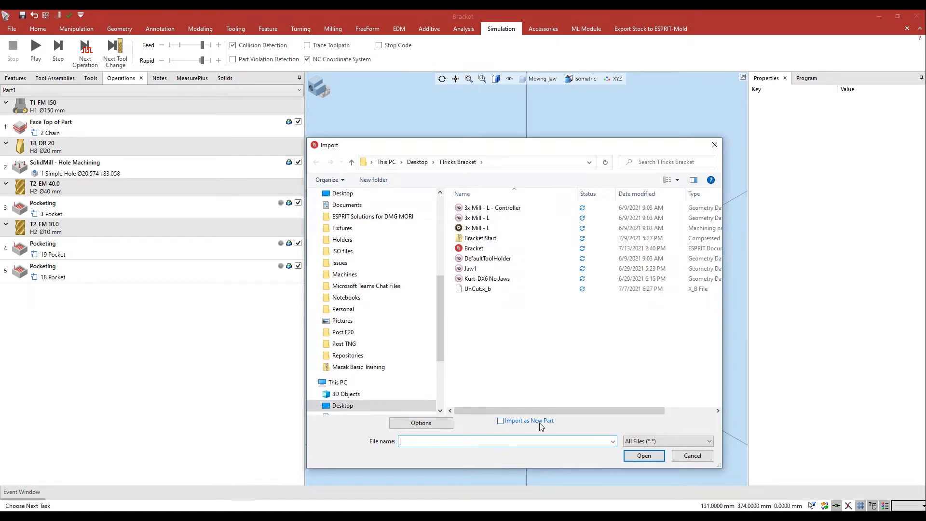
pyautogui.click(474, 290)
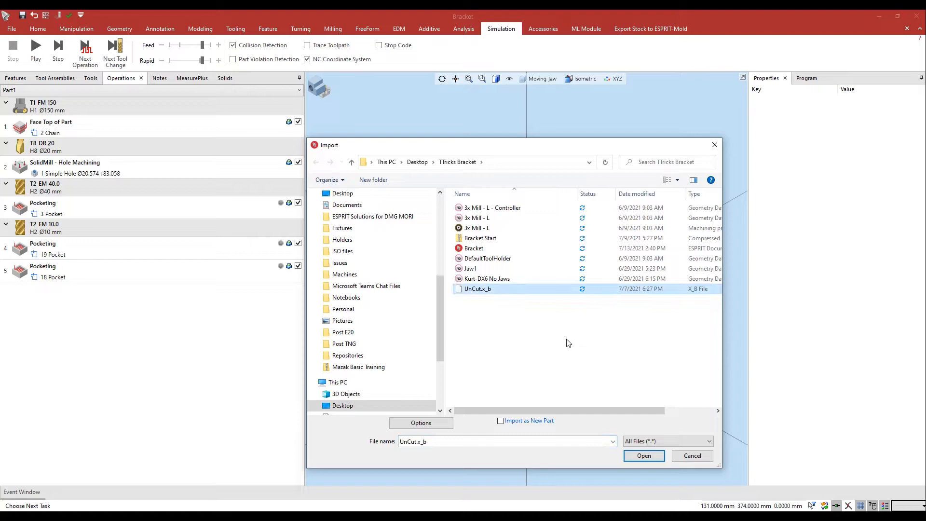
pyautogui.click(644, 456)
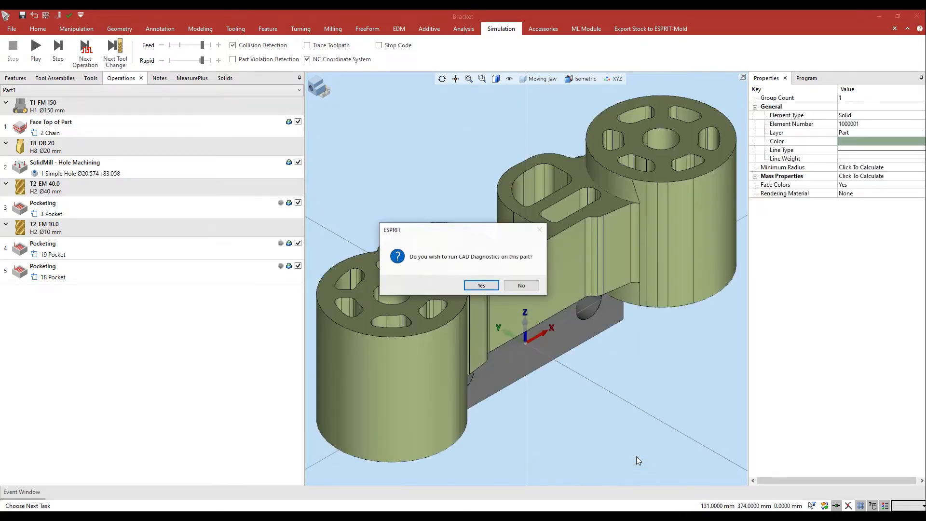
pyautogui.click(524, 286)
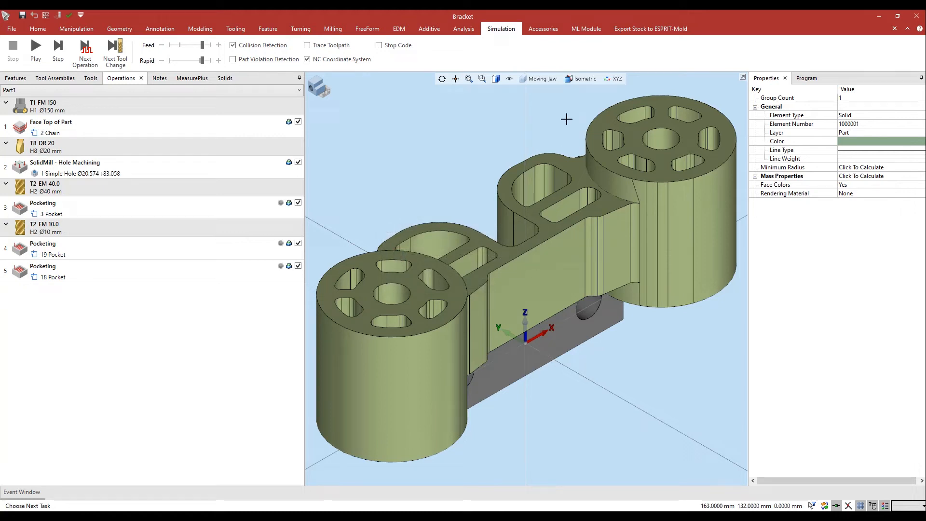
# Hide the Part layer so only the imported jaw solid shows.
pyautogui.click(542, 78)
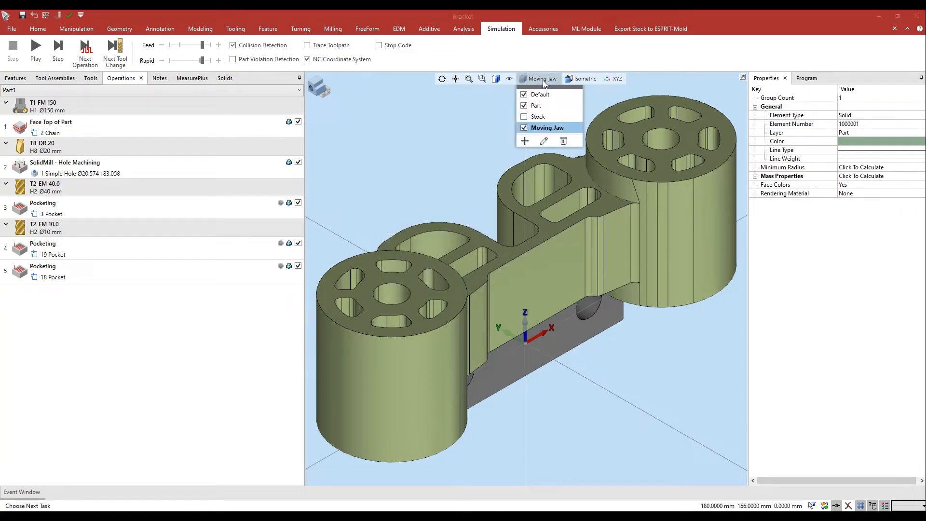
pyautogui.click(524, 105)
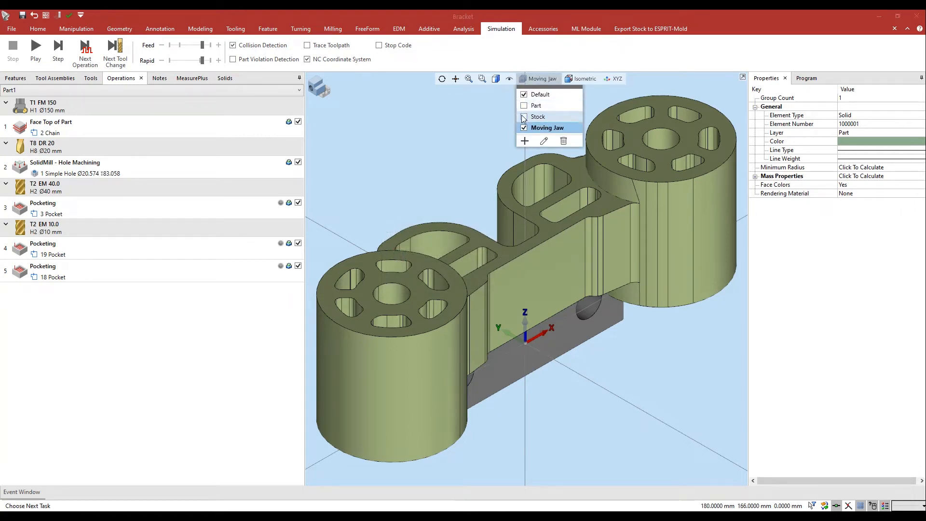
pyautogui.click(499, 123)
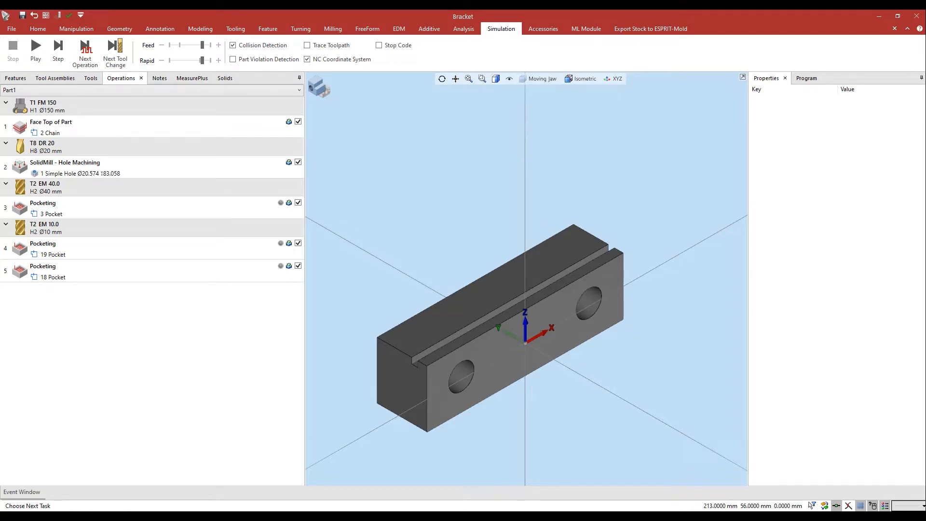
# Translate the jaw solid by X 0, Y -45, Z 22 as a move, not a copy.
pyautogui.click(571, 338)
pyautogui.click(572, 338)
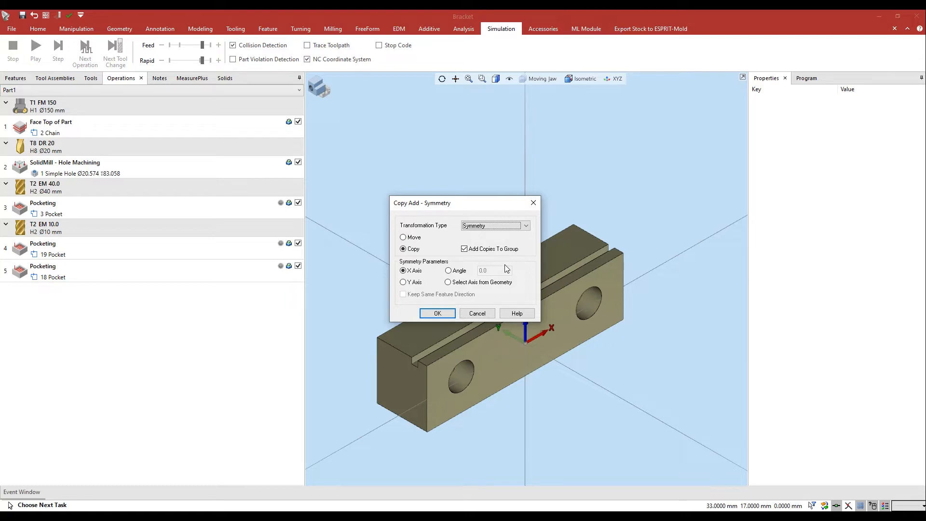
pyautogui.press('Up')
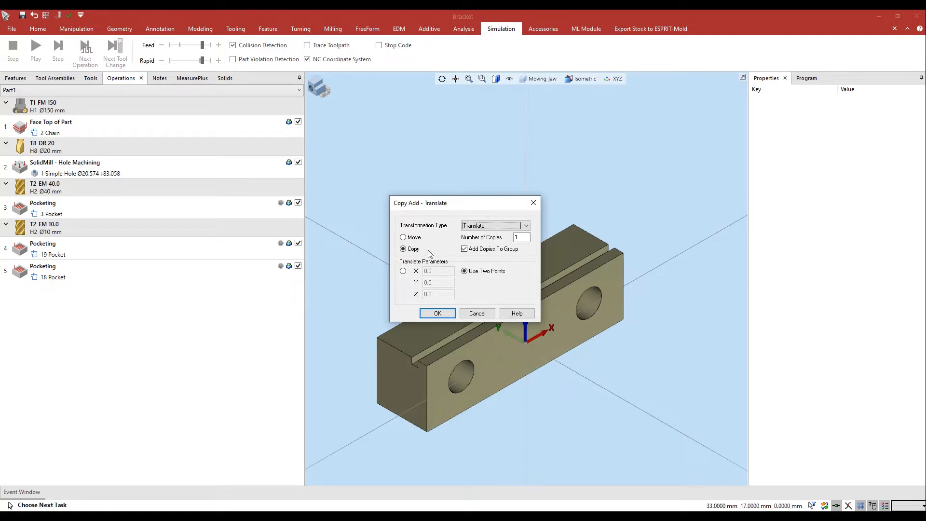
pyautogui.click(416, 240)
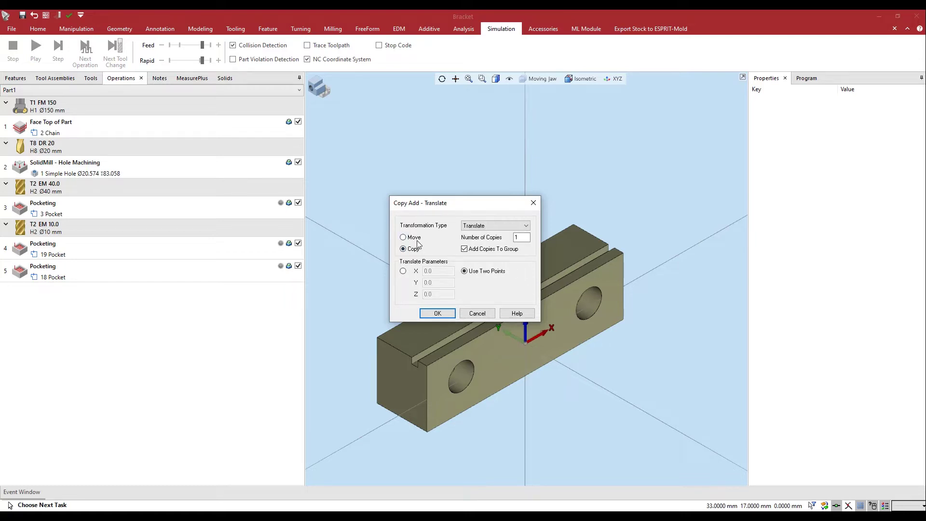
pyautogui.click(404, 271)
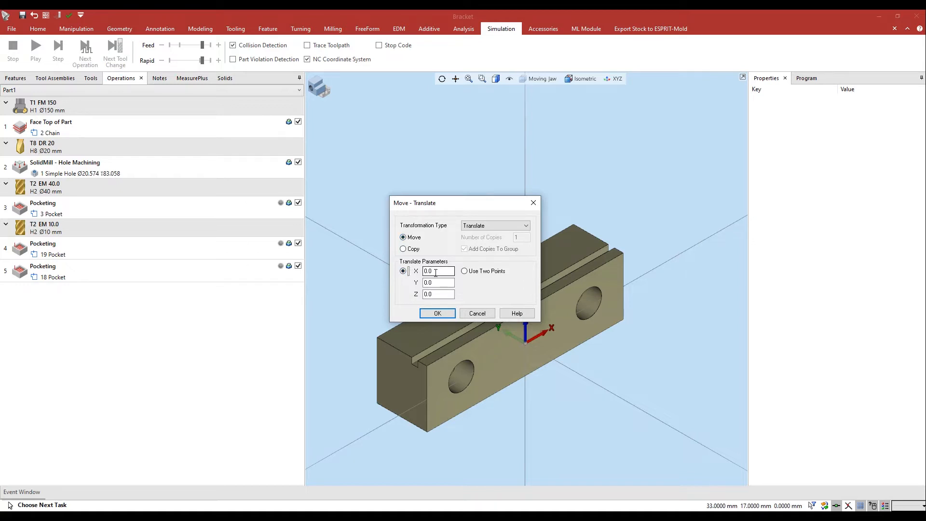
pyautogui.doubleClick(434, 283)
pyautogui.write('-45')
pyautogui.press('Tab')
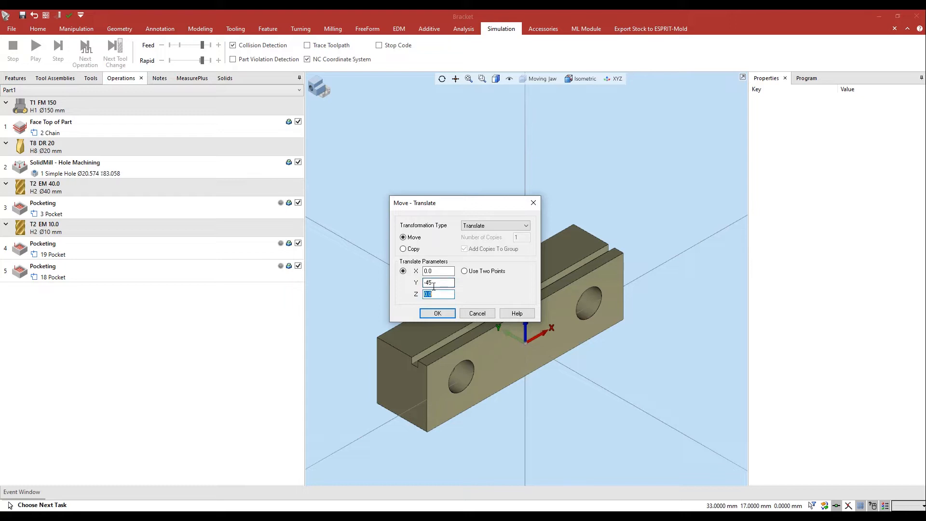
pyautogui.write('22')
pyautogui.click(433, 314)
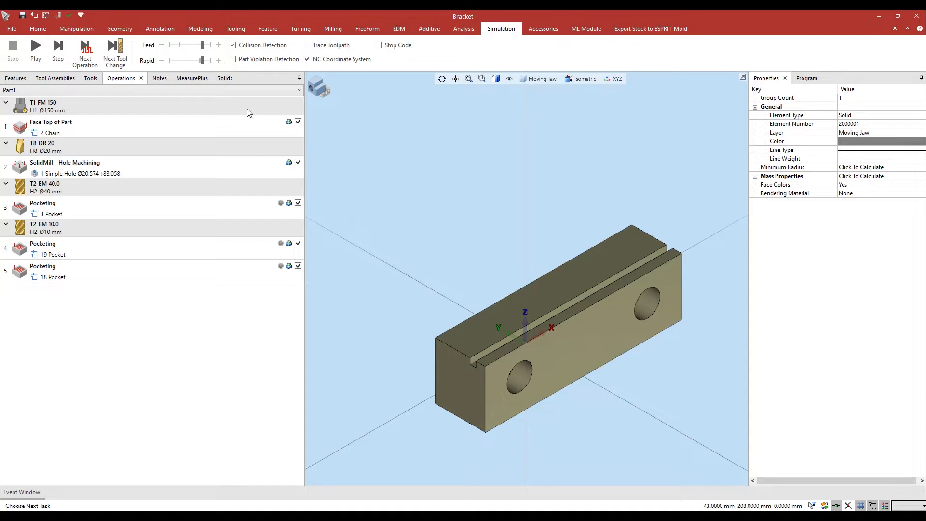
# Start a Boolean set to Subtract with Keep Tool Bodies on.
pyautogui.click(202, 31)
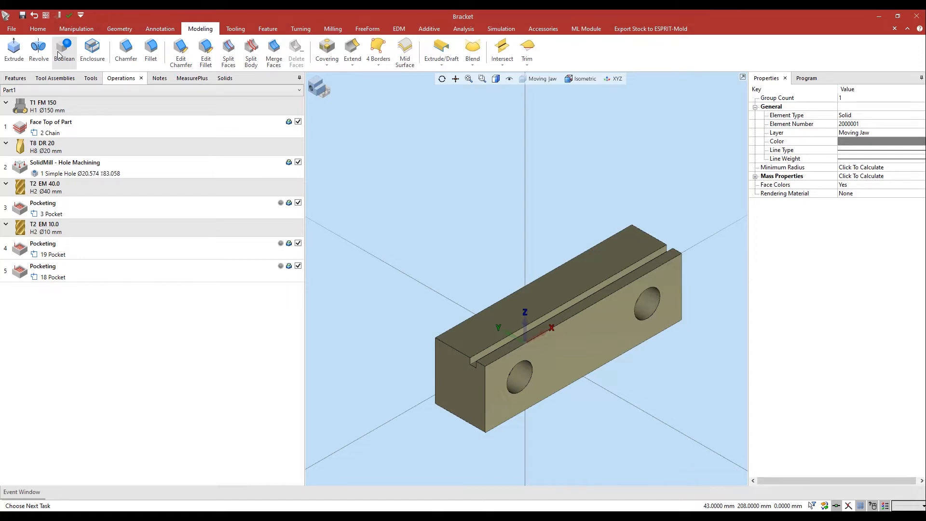
pyautogui.moveTo(64, 50)
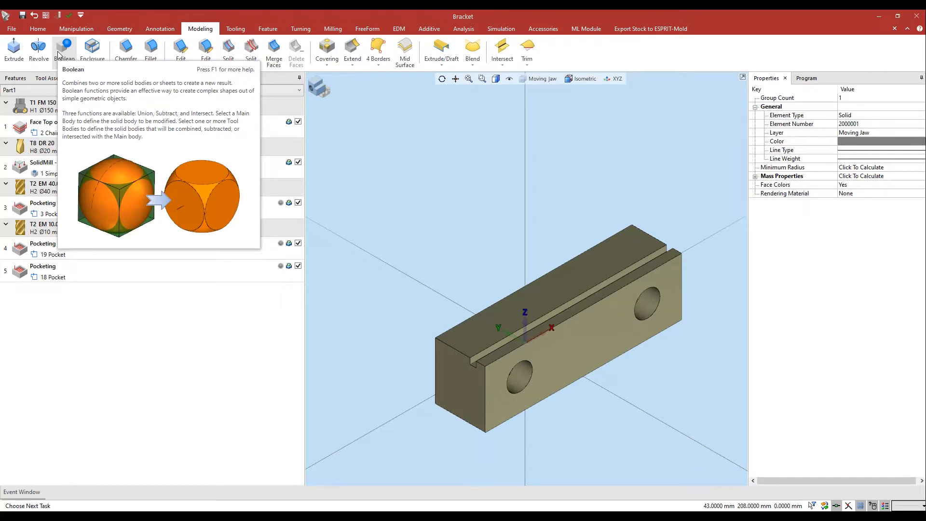
pyautogui.click(59, 55)
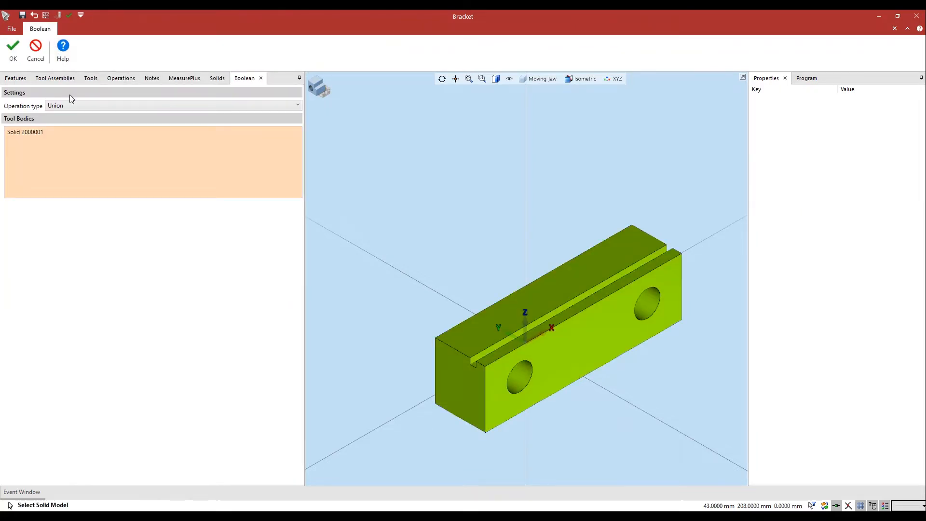
pyautogui.click(70, 106)
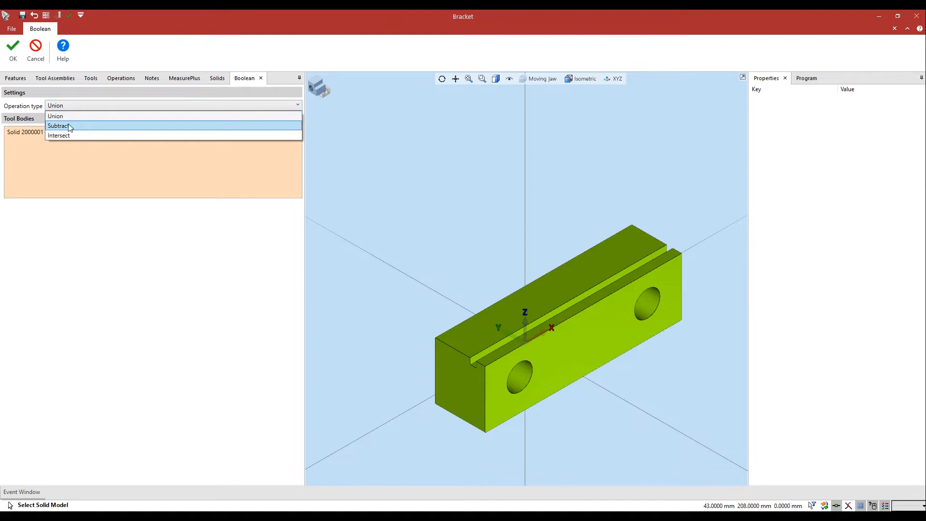
pyautogui.click(68, 124)
pyautogui.click(69, 121)
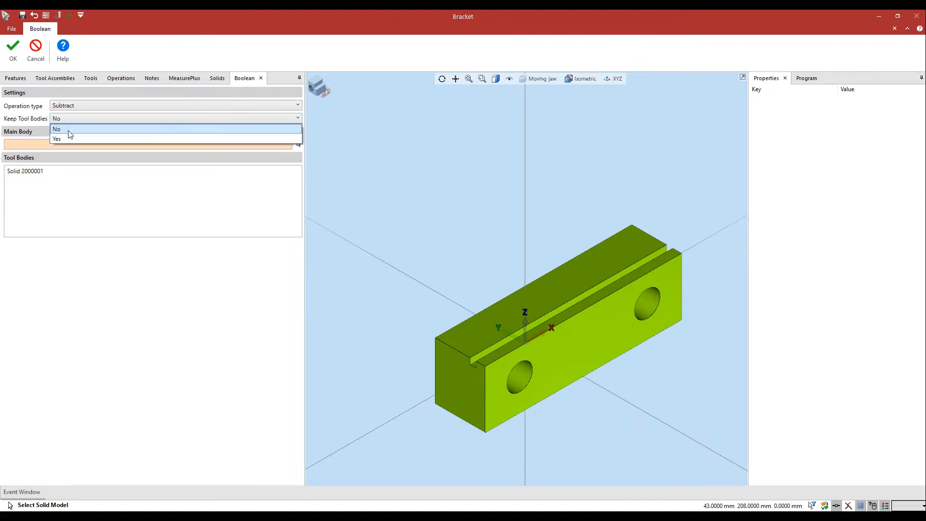
pyautogui.click(67, 137)
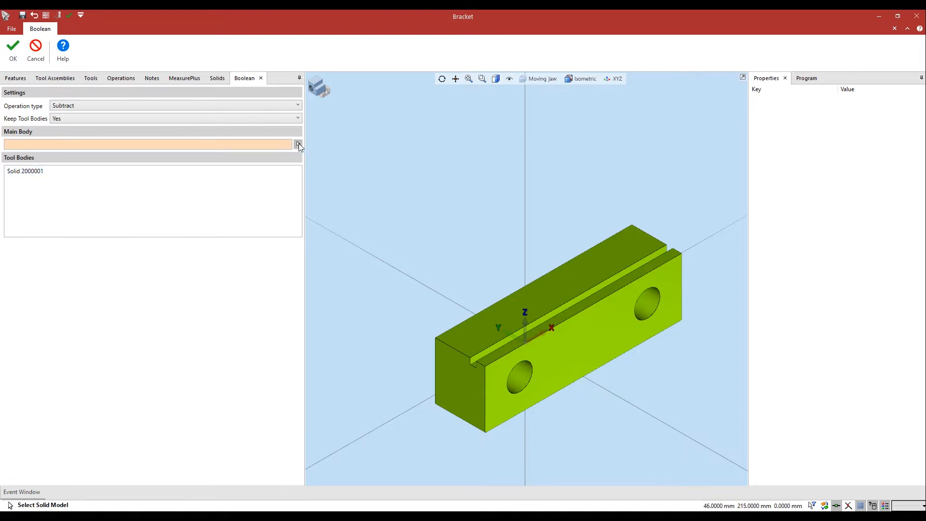
# Make the jaw the main body and the stock the tool body, then apply the subtraction.
pyautogui.click(469, 401)
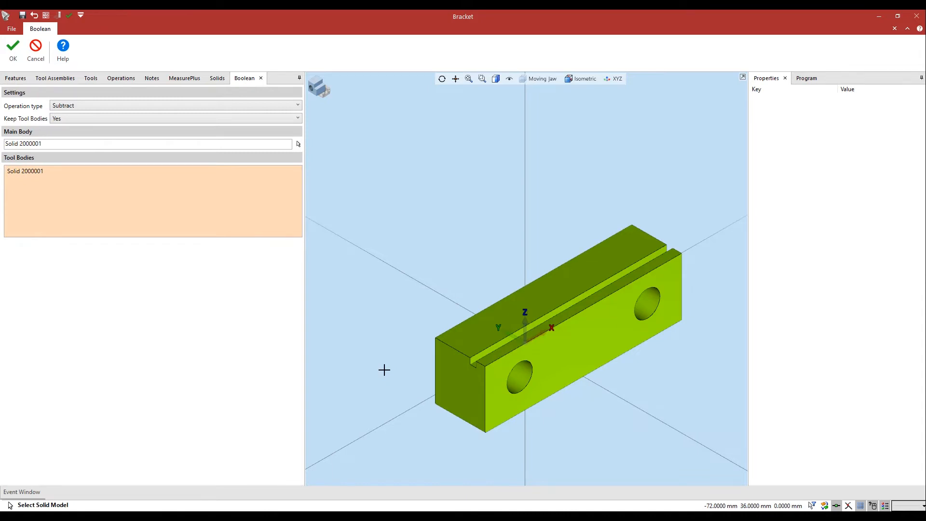
pyautogui.click(47, 173)
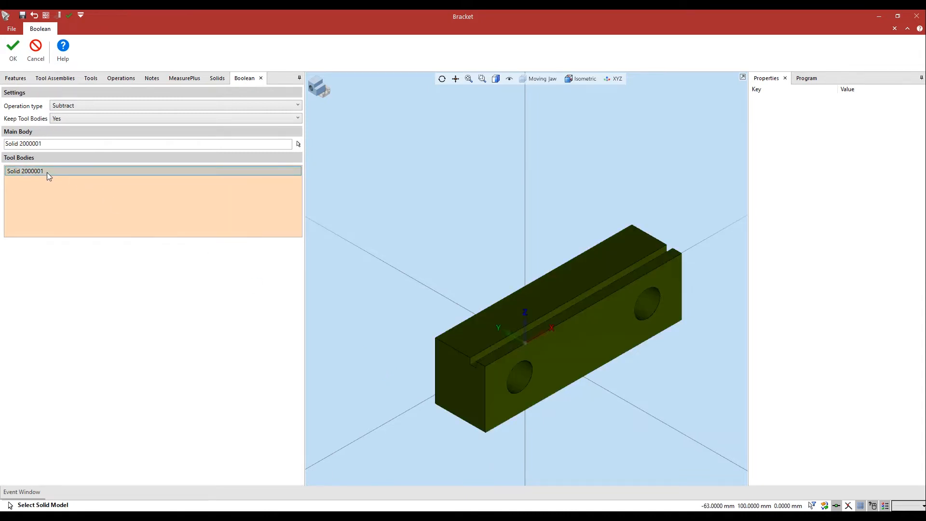
pyautogui.click(47, 172)
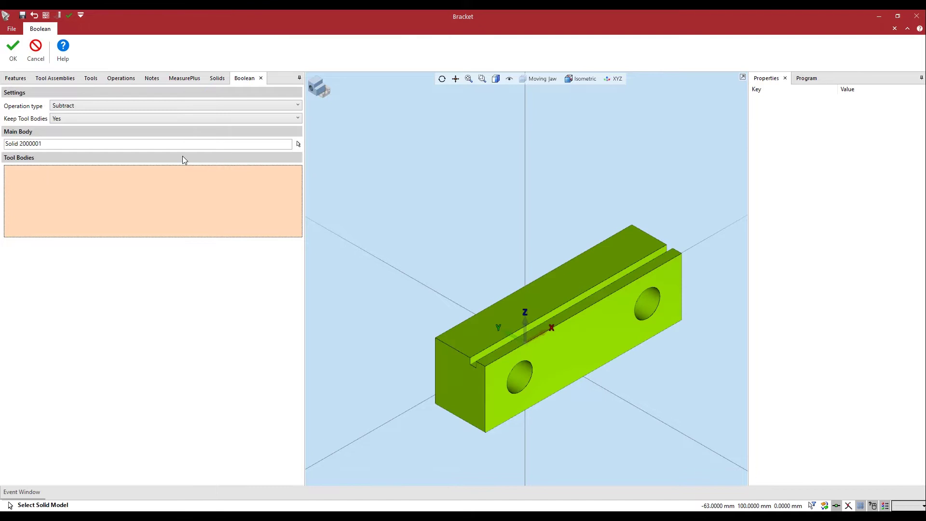
pyautogui.click(544, 80)
pyautogui.click(524, 116)
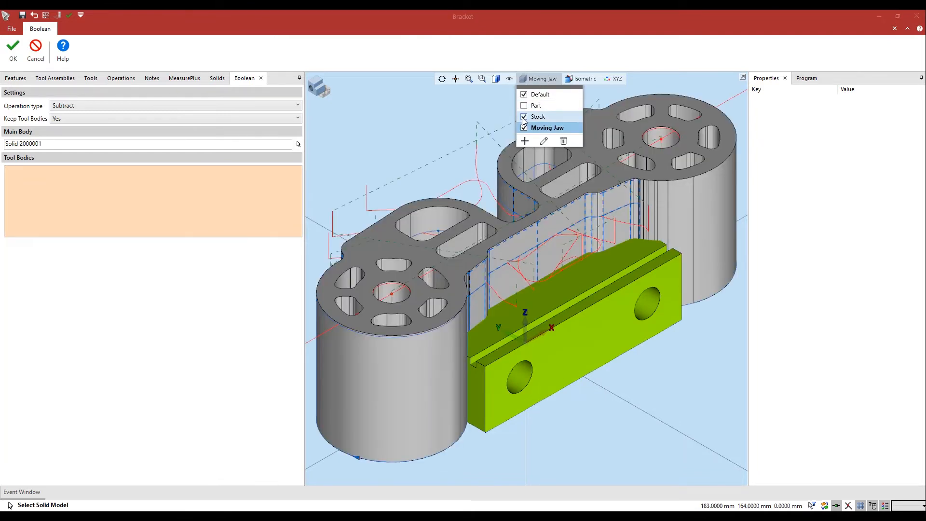
pyautogui.click(377, 365)
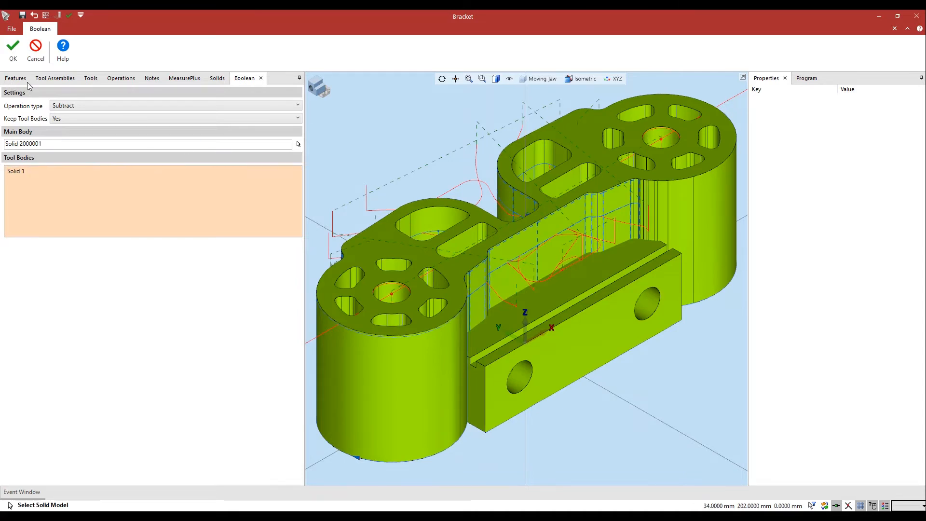
pyautogui.click(13, 61)
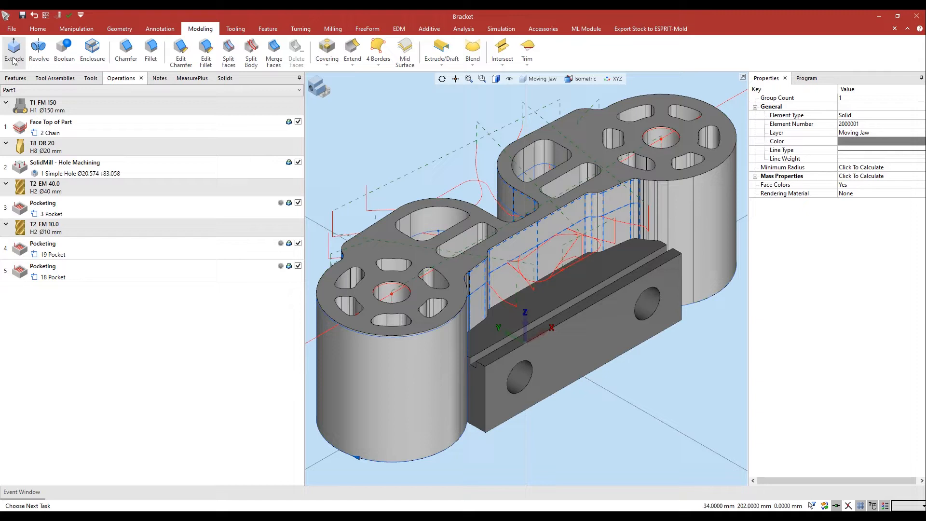
# Hide the Stock layer and orbit to reveal the leftover pieces.
pyautogui.click(529, 82)
pyautogui.click(524, 117)
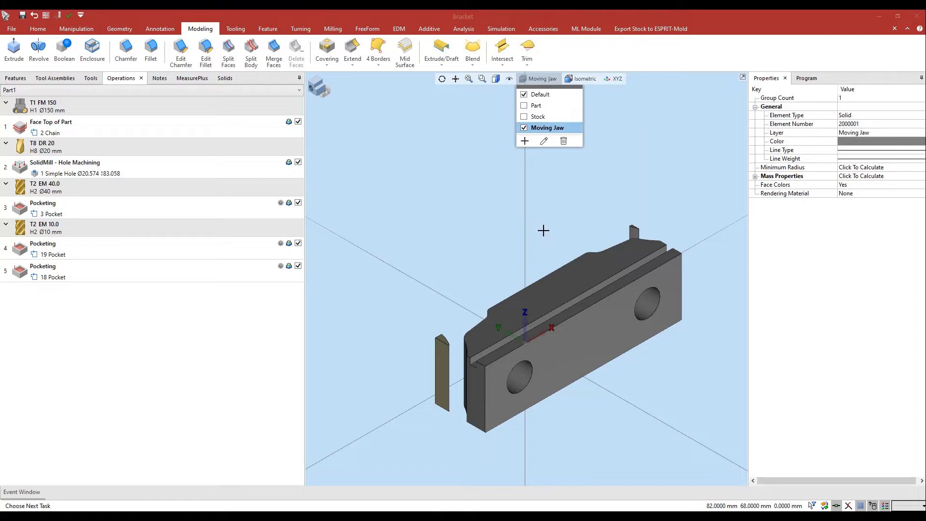
pyautogui.moveTo(544, 230)
pyautogui.mouseDown(button='middle')
pyautogui.moveTo(562, 247)
pyautogui.moveTo(581, 228)
pyautogui.mouseUp(button='middle')
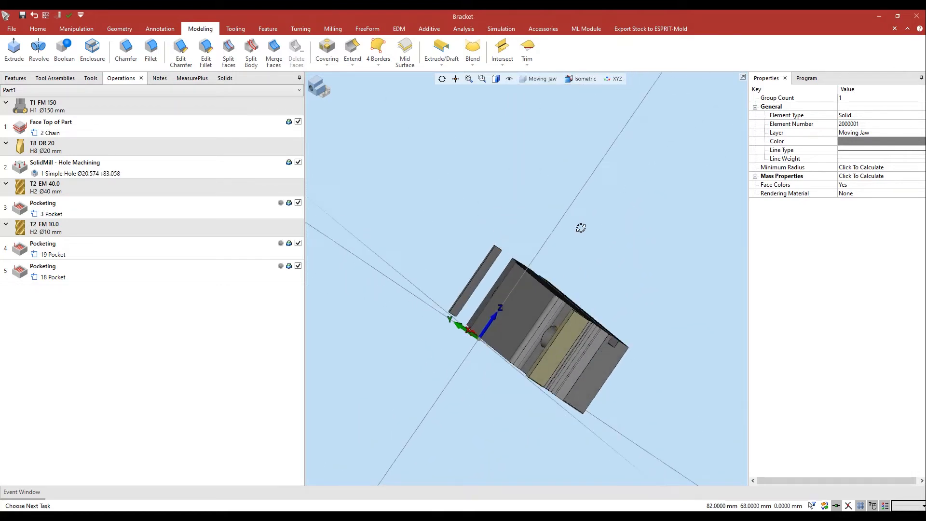
pyautogui.moveTo(580, 229); pyautogui.dragTo(576, 247, button='middle')
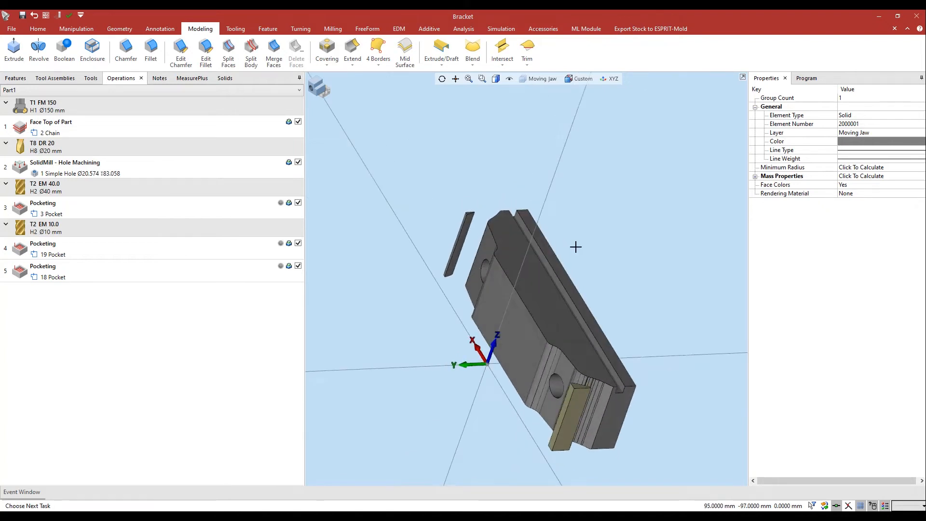
pyautogui.scroll(2, 576, 248)
pyautogui.scroll(-2, 577, 250)
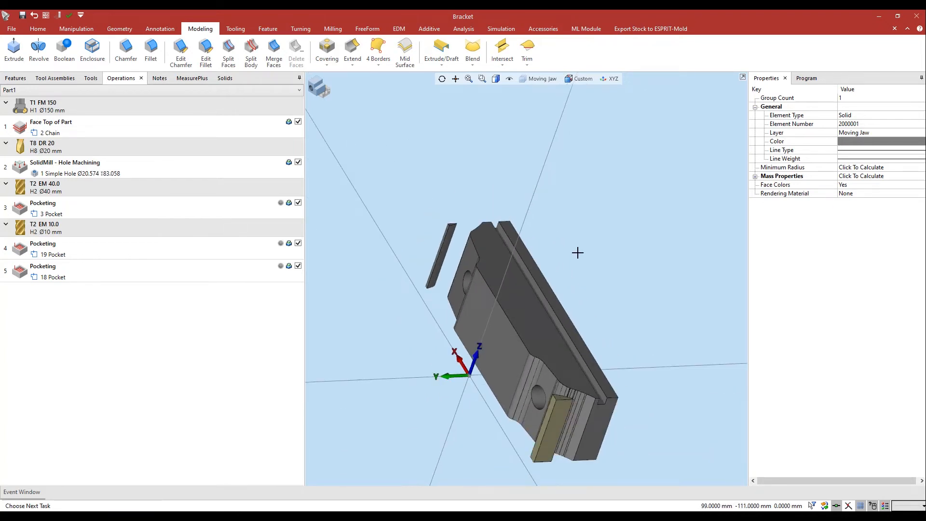
# Delete the two small leftover slivers and select the cut jaw.
pyautogui.click(578, 251)
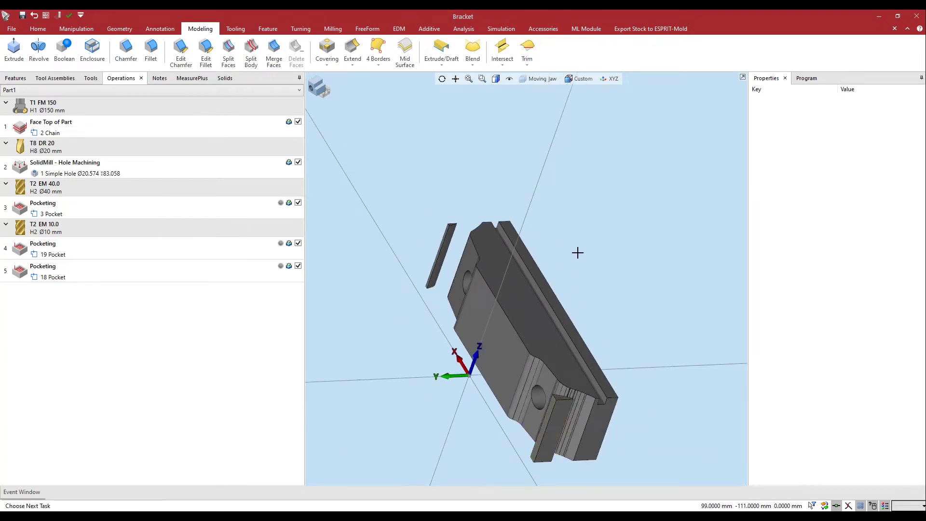
pyautogui.click(449, 253)
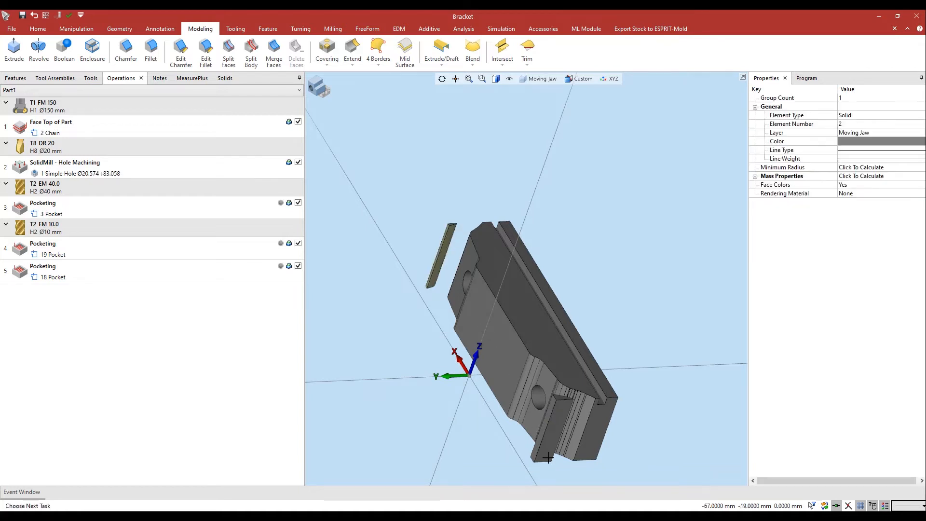
pyautogui.click(545, 447)
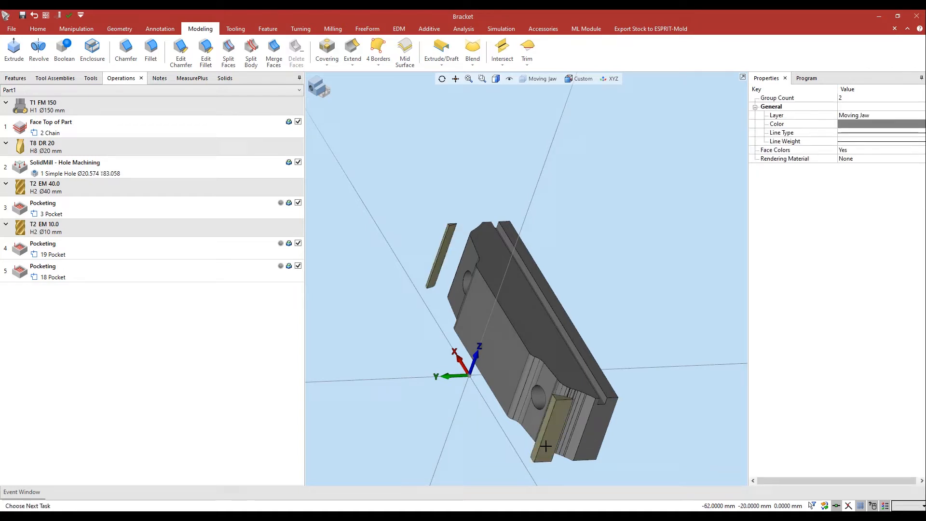
pyautogui.press('Delete')
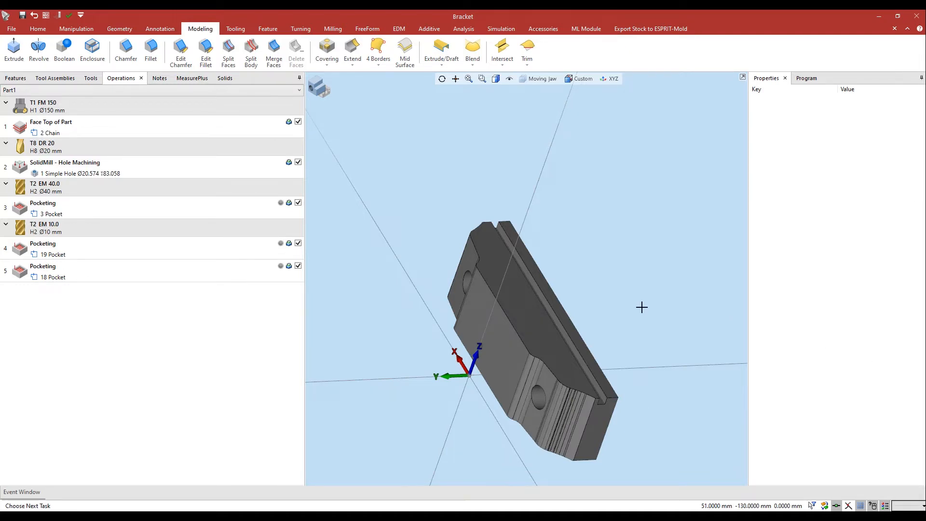
pyautogui.moveTo(641, 307)
pyautogui.mouseDown(button='middle')
pyautogui.moveTo(622, 279)
pyautogui.moveTo(602, 303)
pyautogui.mouseUp(button='middle')
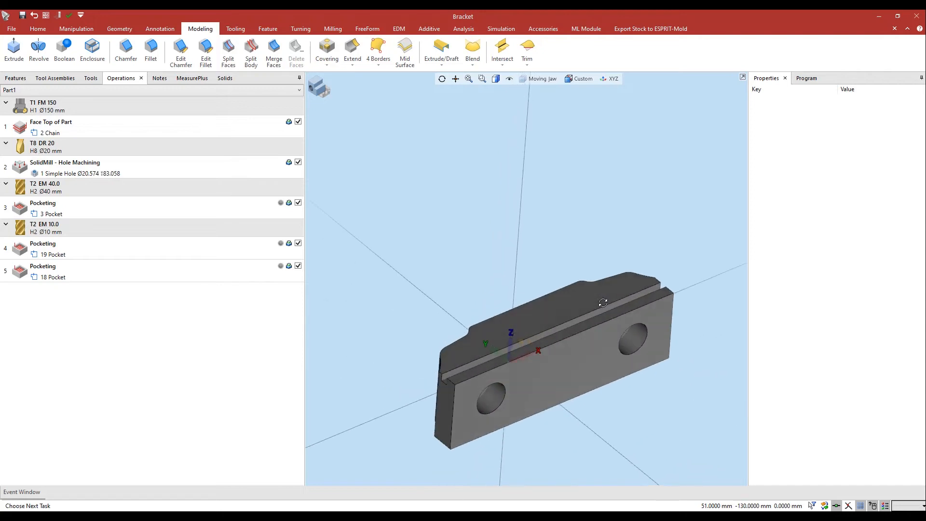
pyautogui.scroll(-1, 602, 302)
pyautogui.scroll(-1, 603, 302)
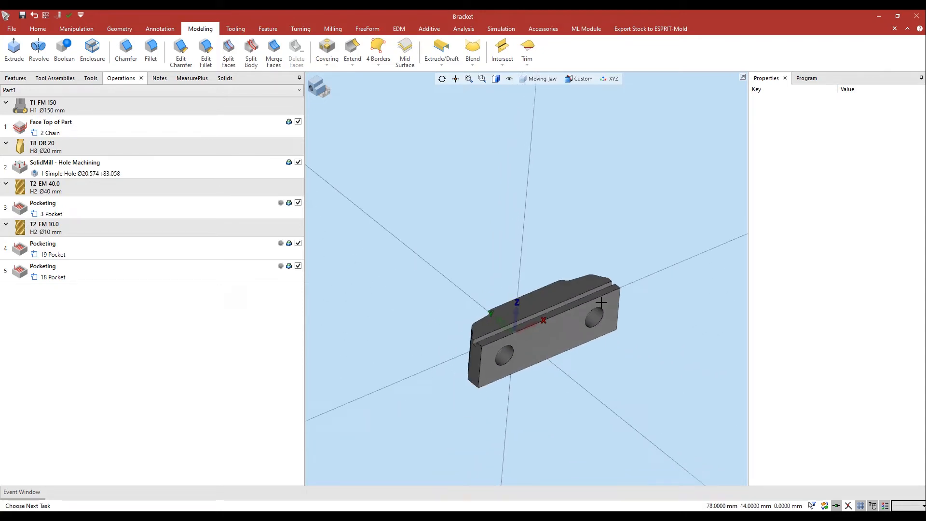
pyautogui.click(562, 298)
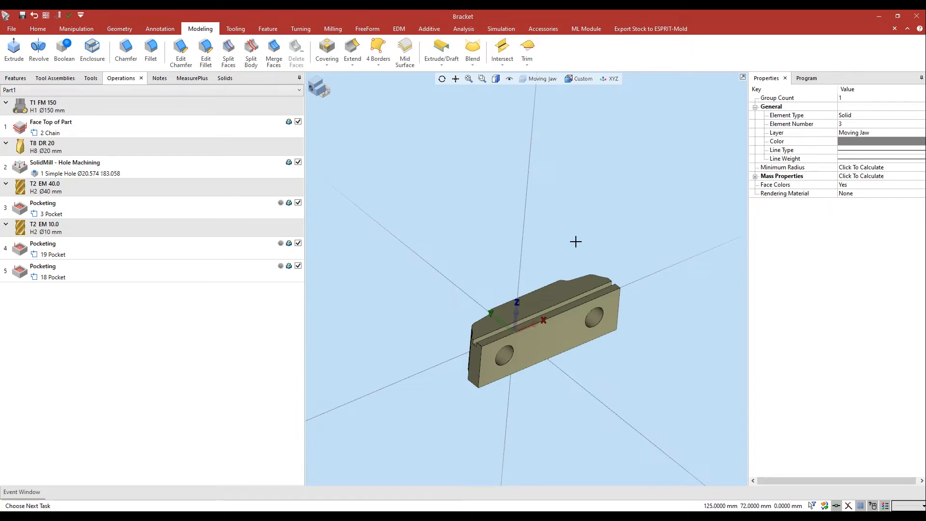
# Move the cut jaw by Y 45 and Z -22 back to the origin via Ctrl+T.
pyautogui.hotkey('ctrl', 't')
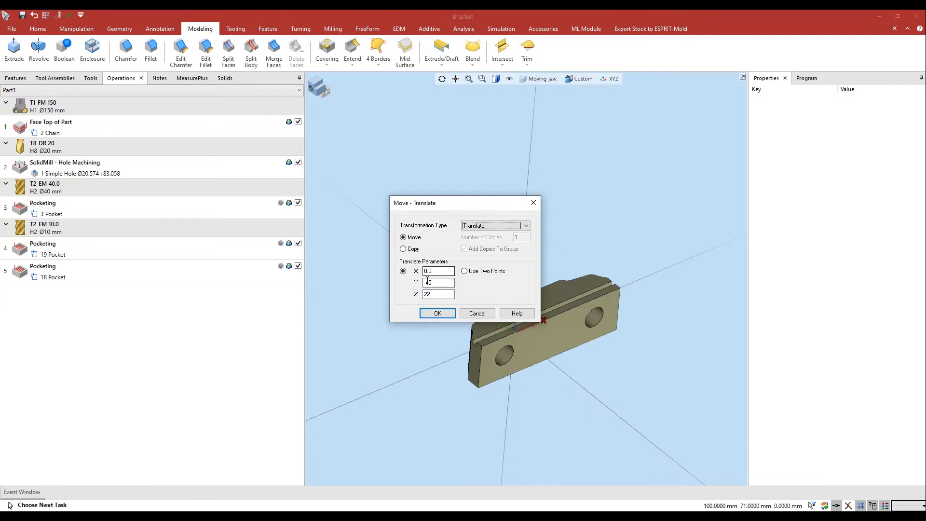
pyautogui.click(429, 282)
pyautogui.press('BackSpace')
pyautogui.click(425, 295)
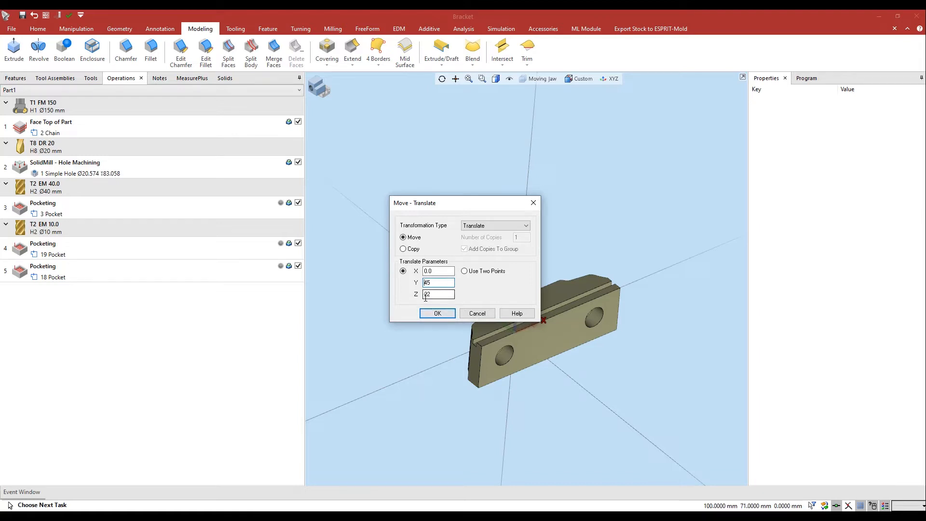
pyautogui.write('-')
pyautogui.press('Return')
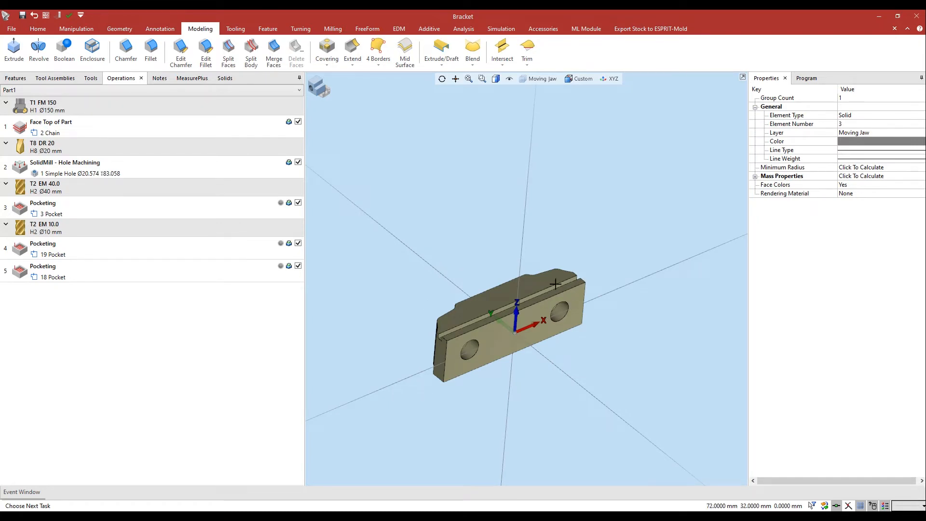
# Give the cut jaw solid a custom tan colour in its properties.
pyautogui.click(849, 143)
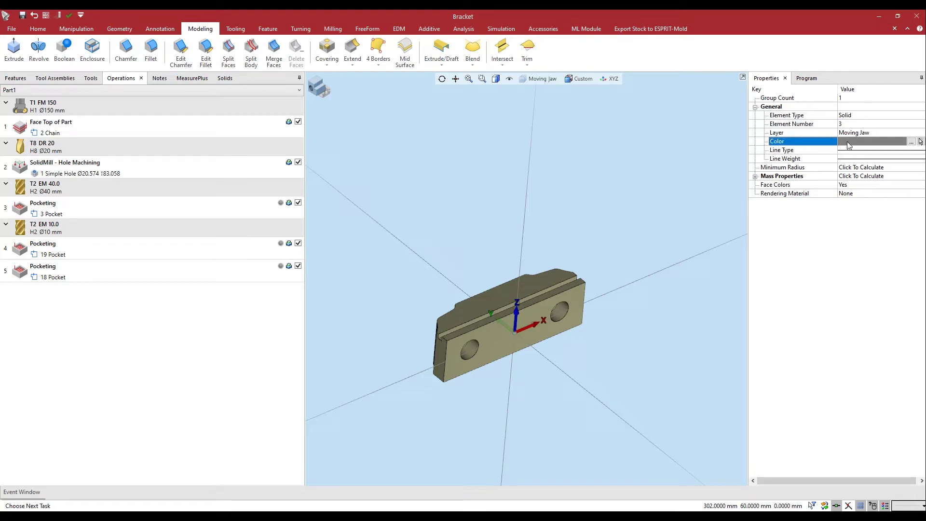
pyautogui.click(911, 142)
pyautogui.click(456, 301)
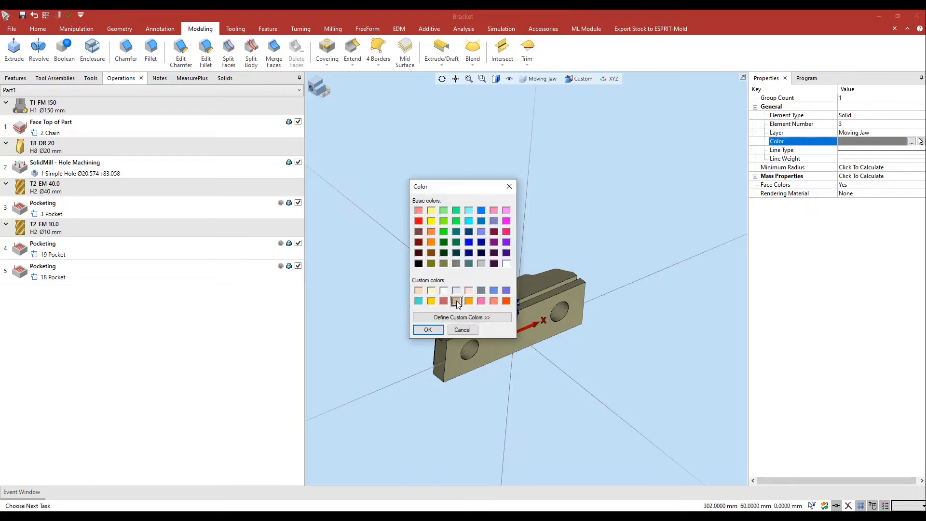
pyautogui.click(428, 329)
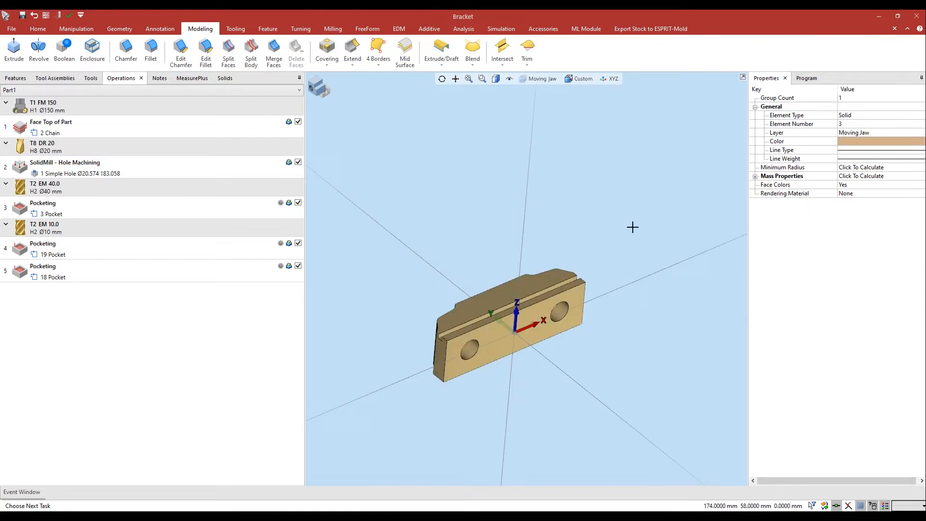
pyautogui.click(427, 150)
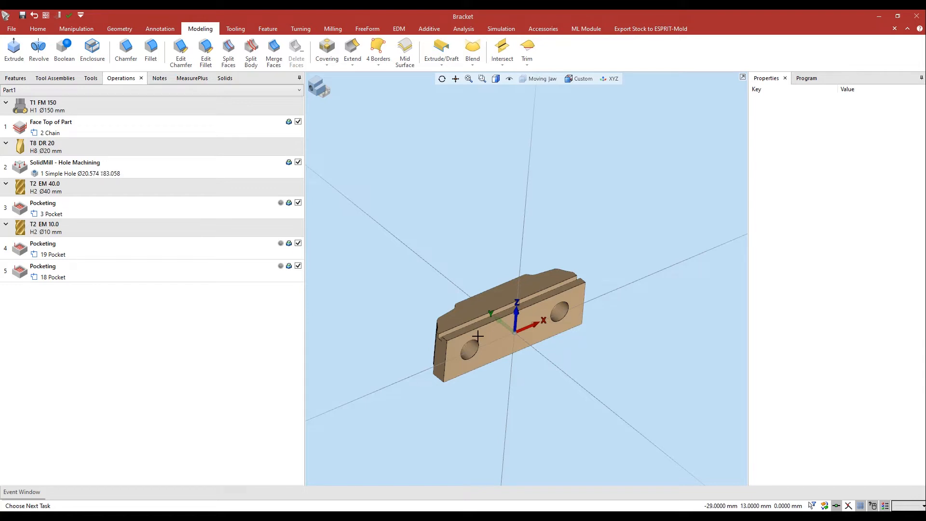
# Save the selected jaw solid as Jaw Files (*.gdml) named Moving Jaw.
pyautogui.click(427, 351)
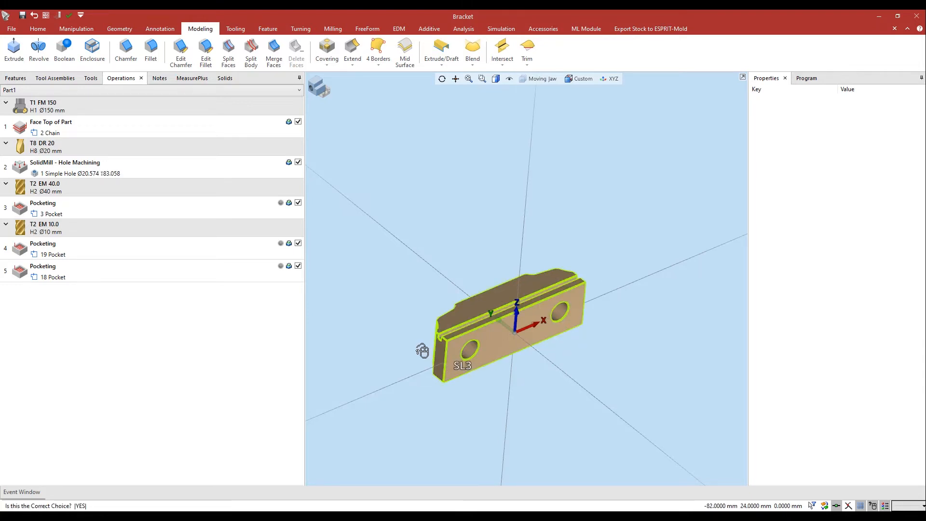
pyautogui.click(12, 29)
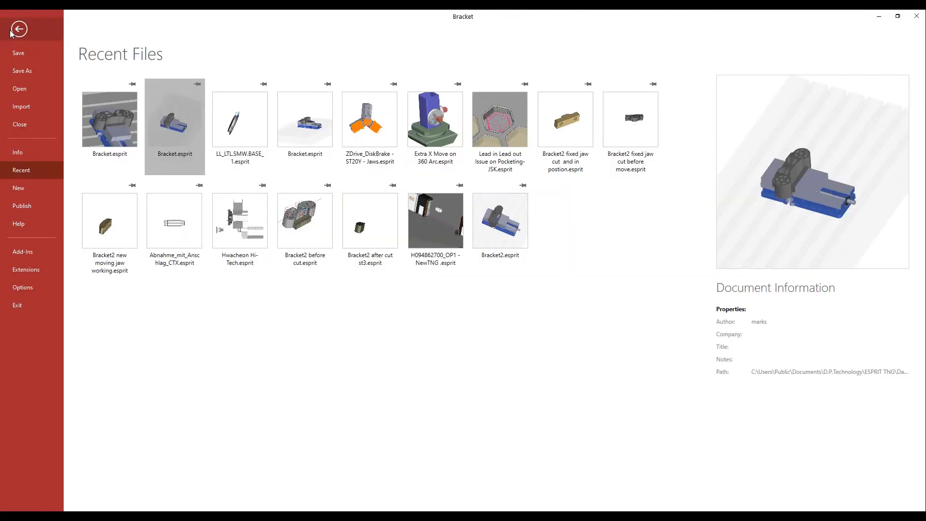
pyautogui.click(24, 73)
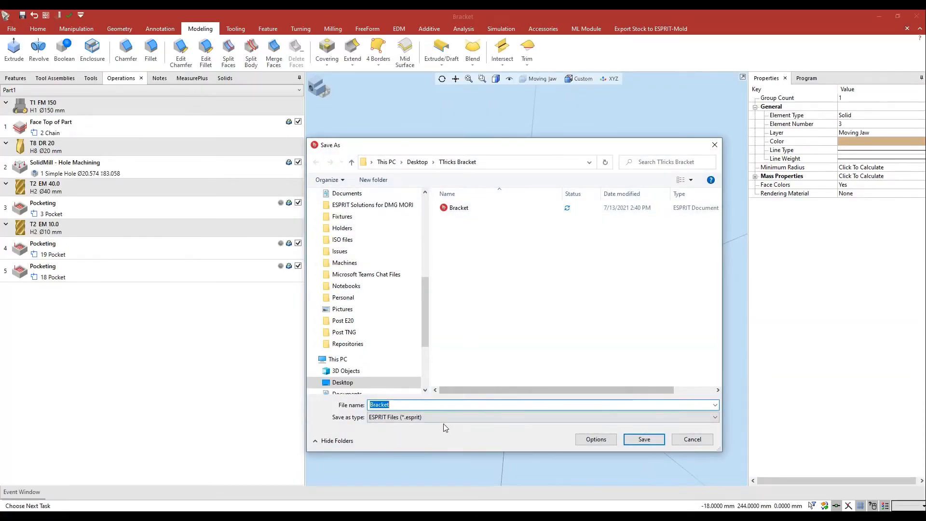
pyautogui.click(442, 421)
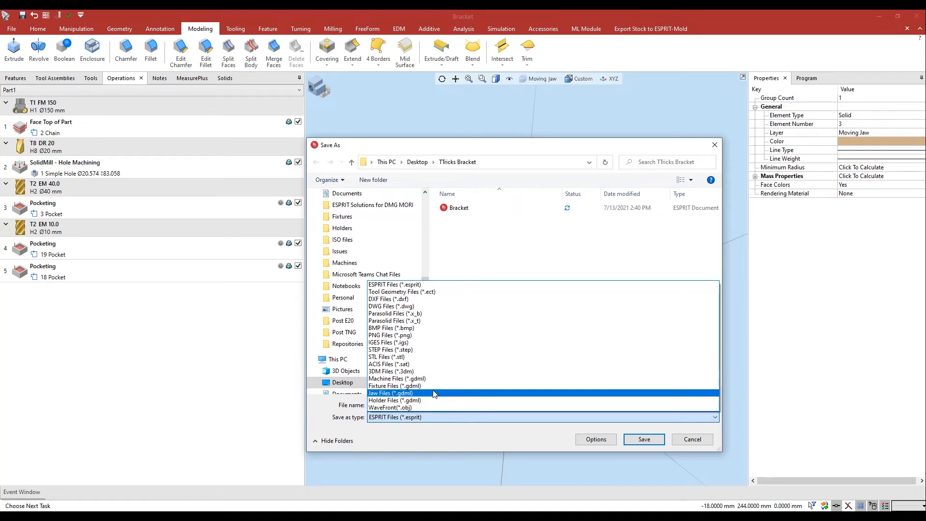
pyautogui.click(435, 394)
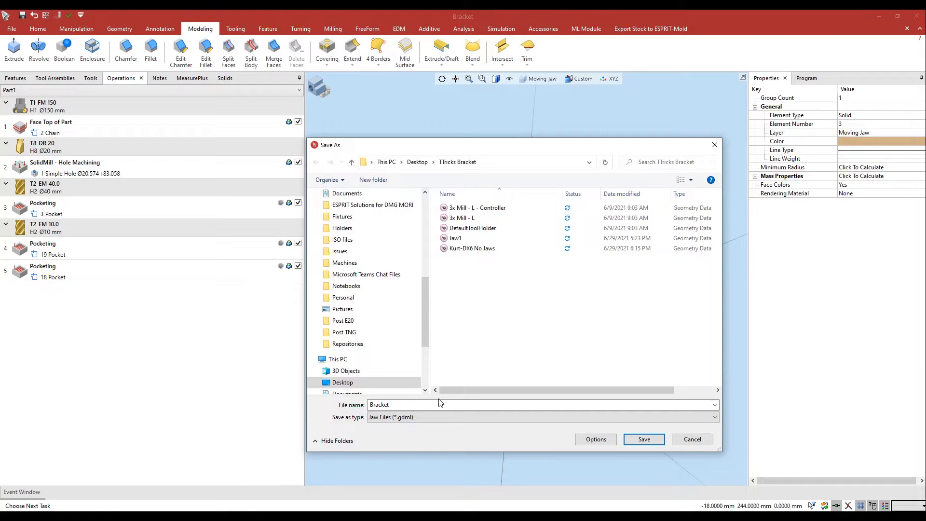
pyautogui.doubleClick(439, 404)
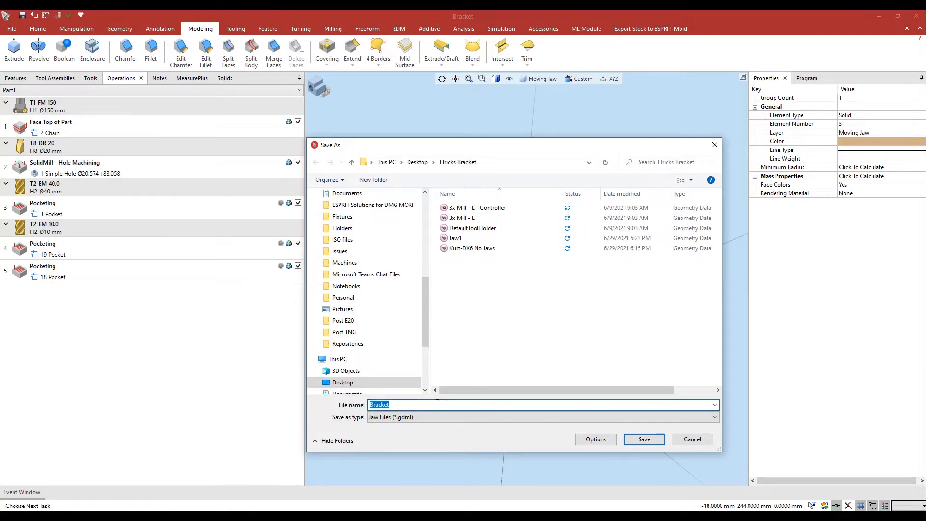
pyautogui.write('Moving Ja')
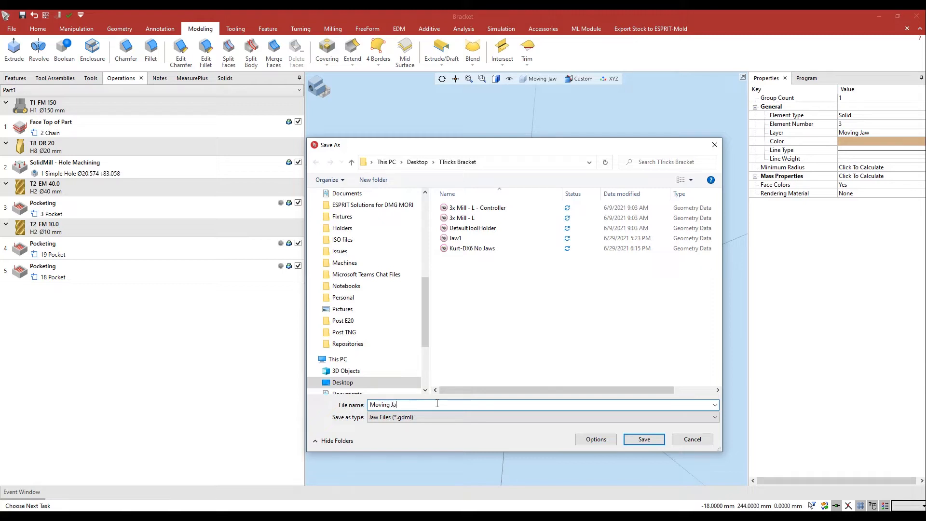
pyautogui.write('w')
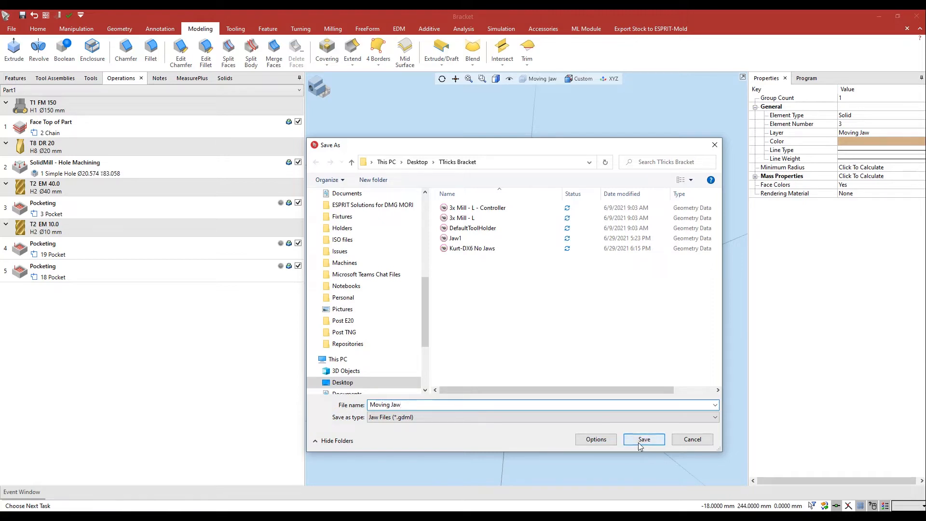
pyautogui.click(639, 440)
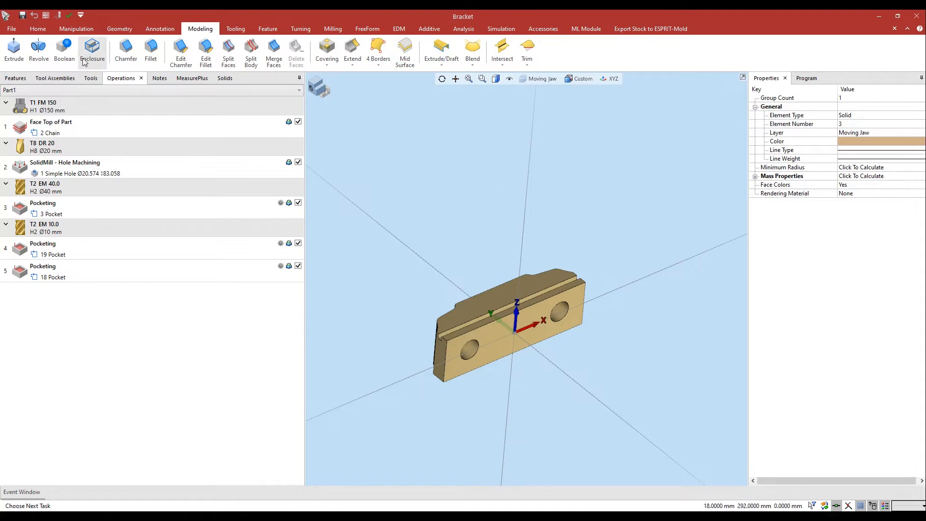
# Enter Machine Setup and bring up the vise jaws properties.
pyautogui.click(38, 29)
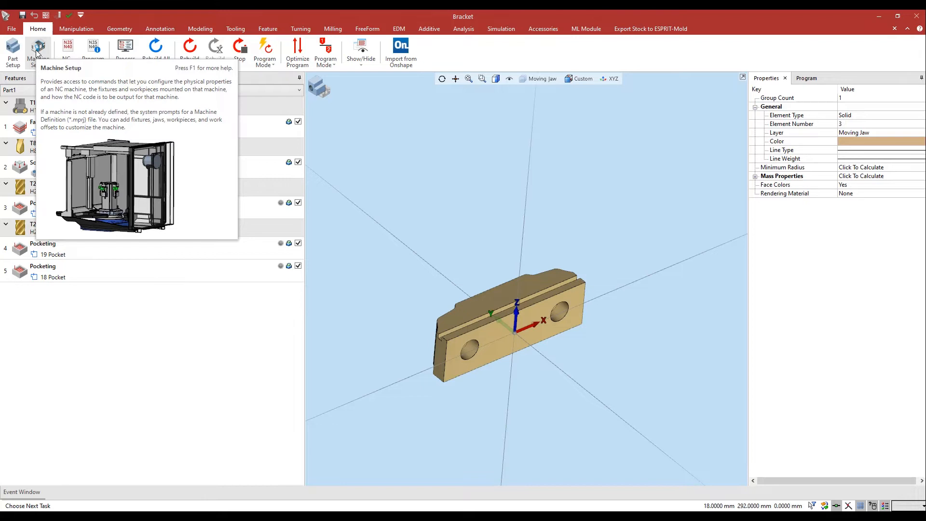
pyautogui.click(38, 52)
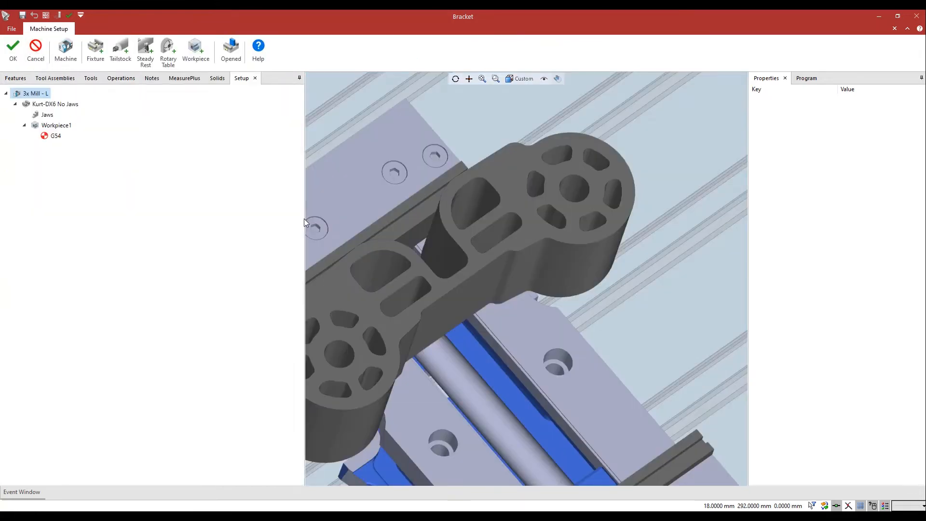
pyautogui.scroll(-2, 476, 321)
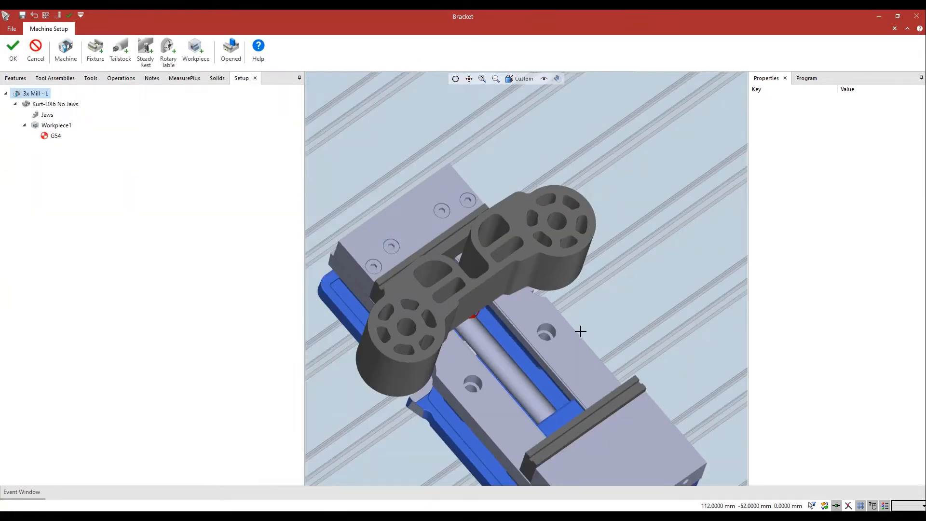
pyautogui.moveTo(580, 330); pyautogui.dragTo(576, 312, button='middle')
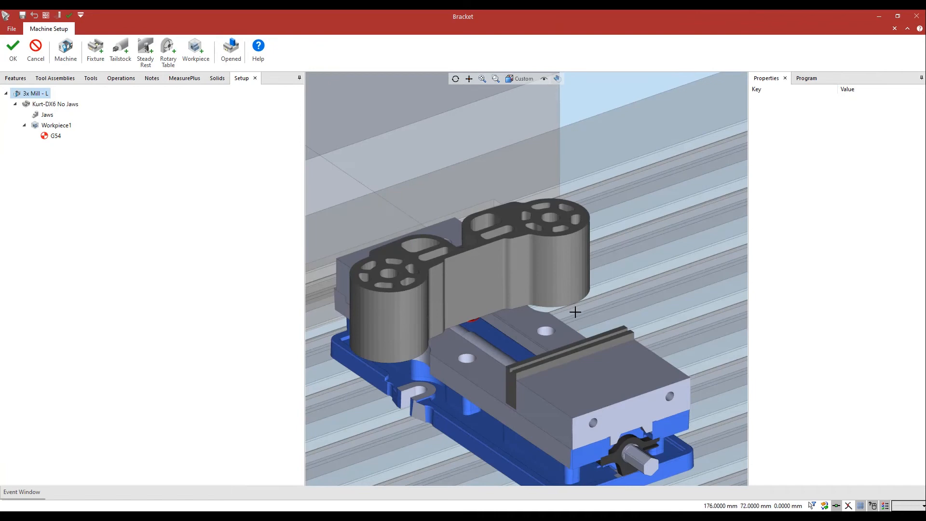
pyautogui.click(46, 116)
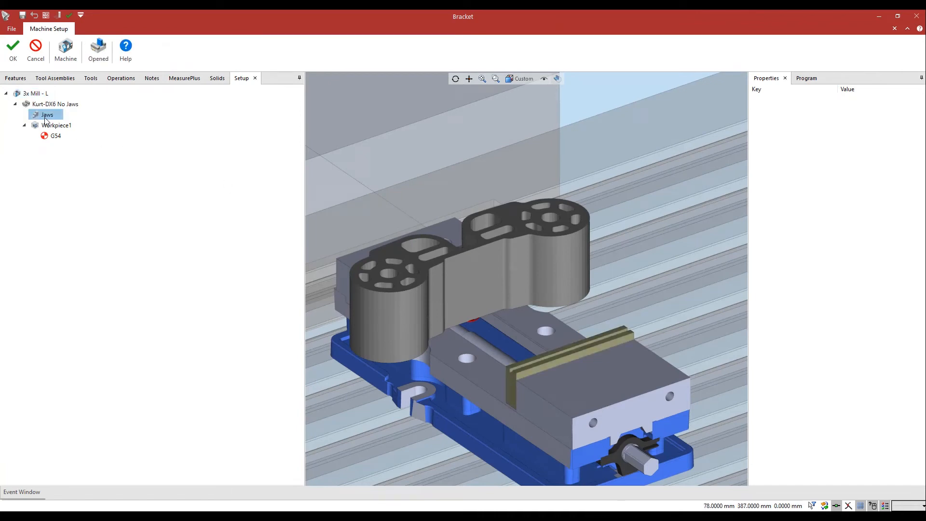
pyautogui.doubleClick(46, 118)
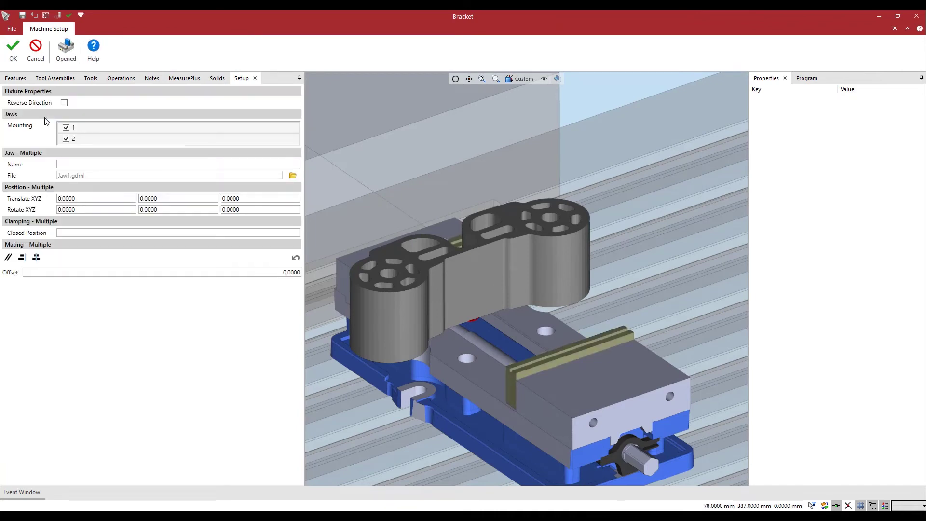
# Replace jaw 1 with the Moving Jaw.gdml file and confirm the jaw changes.
pyautogui.click(113, 128)
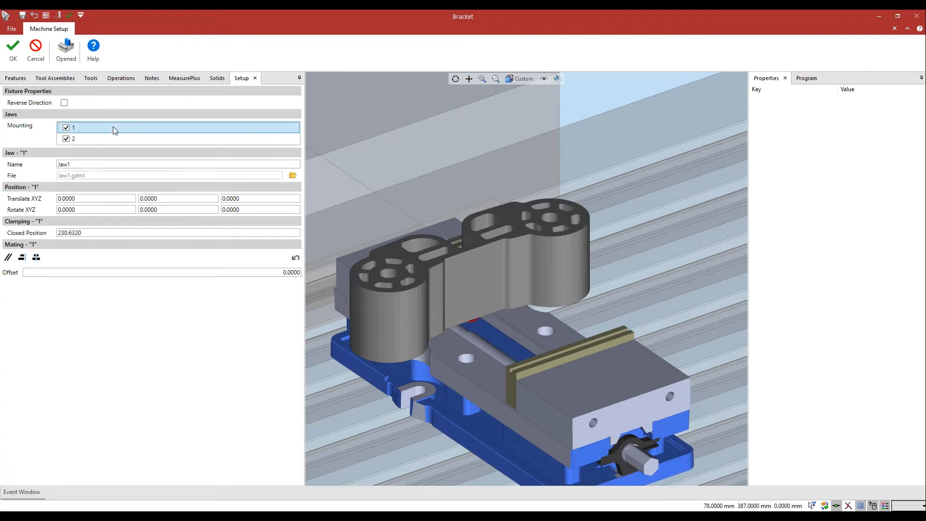
pyautogui.click(292, 177)
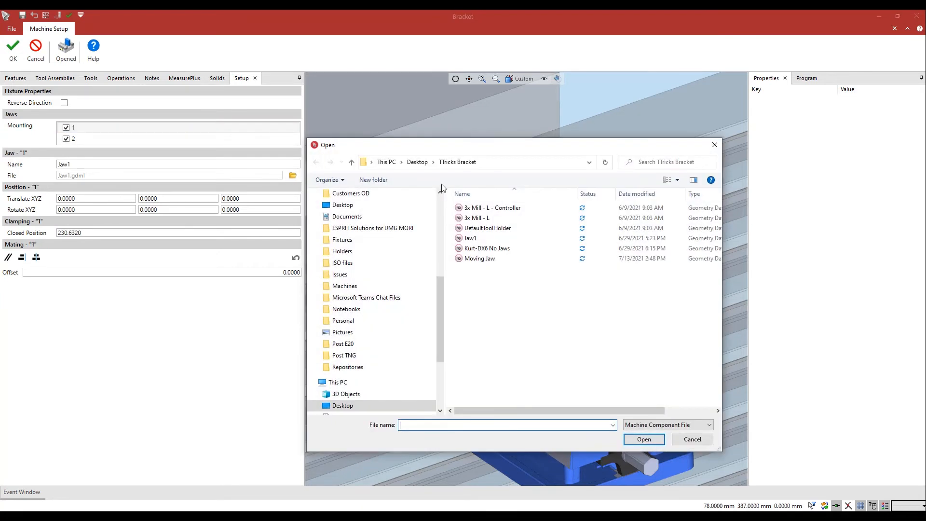
pyautogui.click(485, 260)
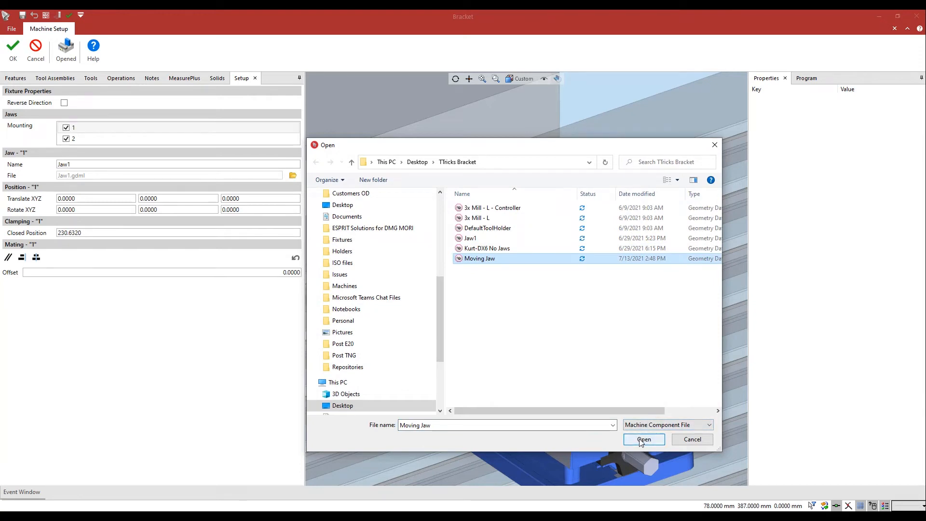
pyautogui.click(642, 440)
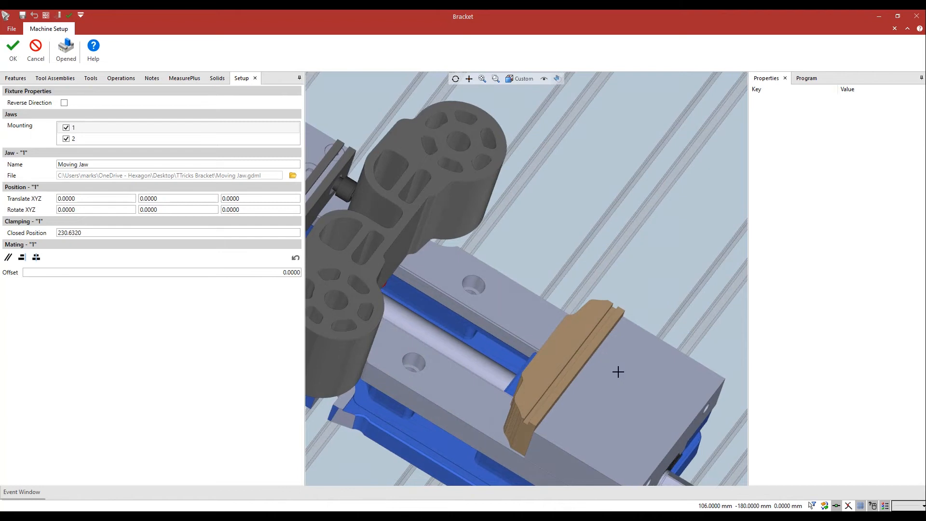
pyautogui.moveTo(597, 376); pyautogui.dragTo(580, 366, button='middle')
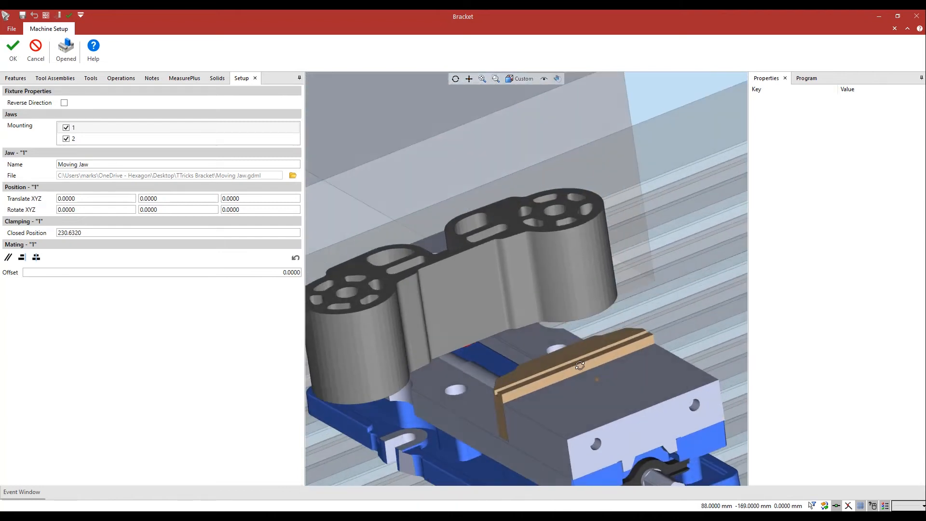
pyautogui.click(11, 62)
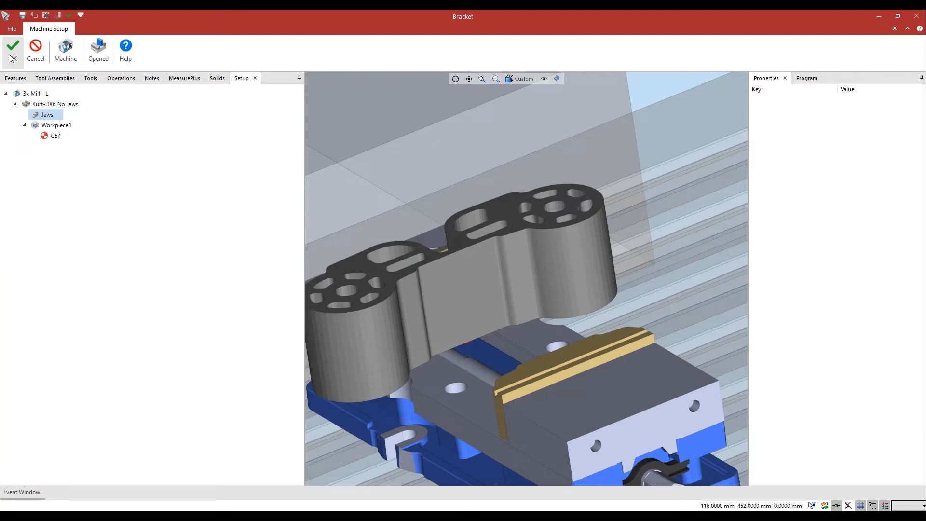
# Exit Machine Setup with OK, returning to the Home tab.
pyautogui.click(11, 51)
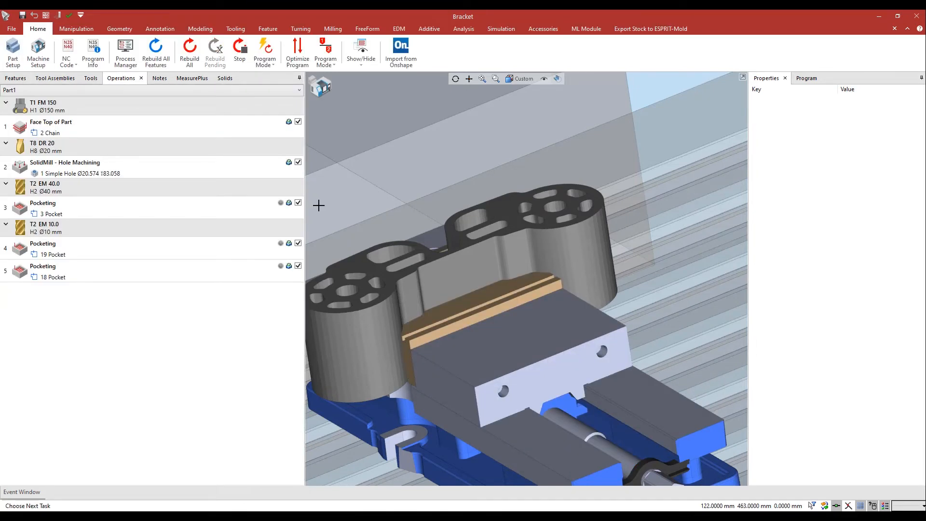
pyautogui.scroll(-1, 407, 227)
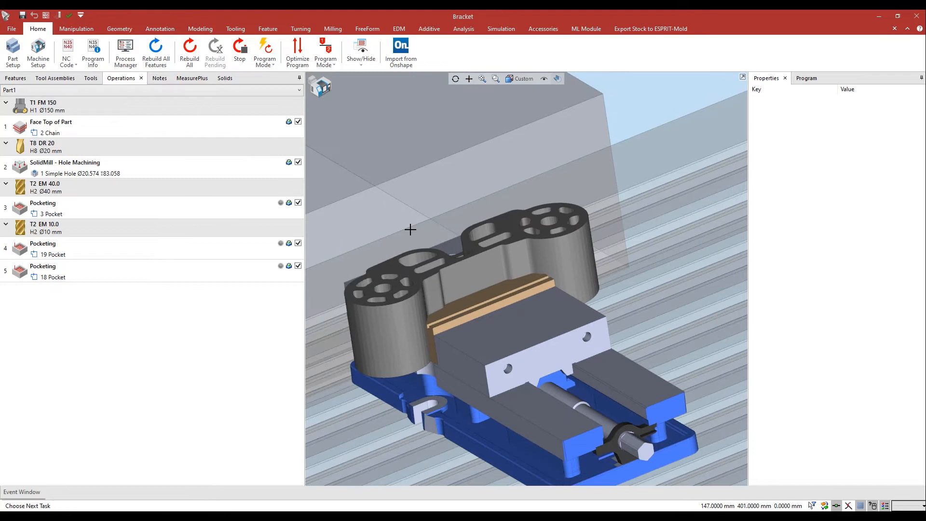
pyautogui.scroll(-1, 410, 230)
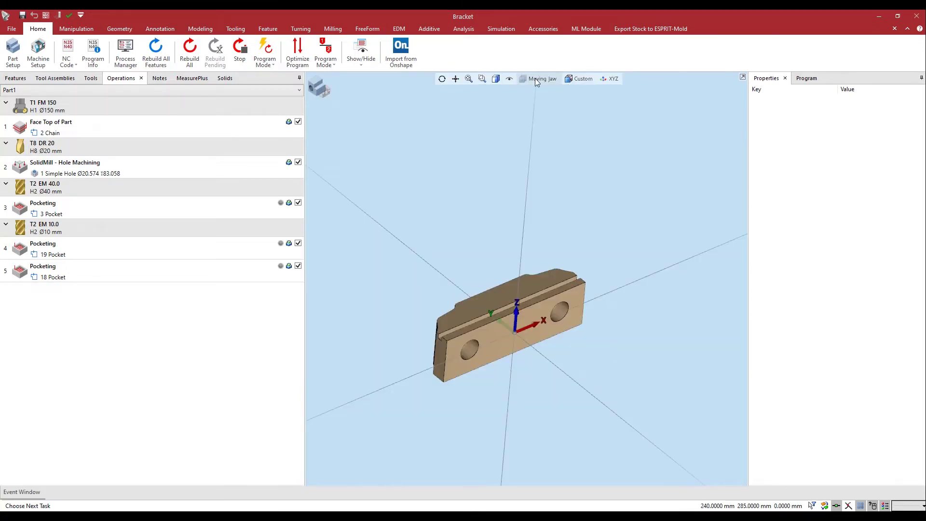
# Add a new active layer named Fixed Jaw and hide the Moving Jaw layer.
pyautogui.click(534, 78)
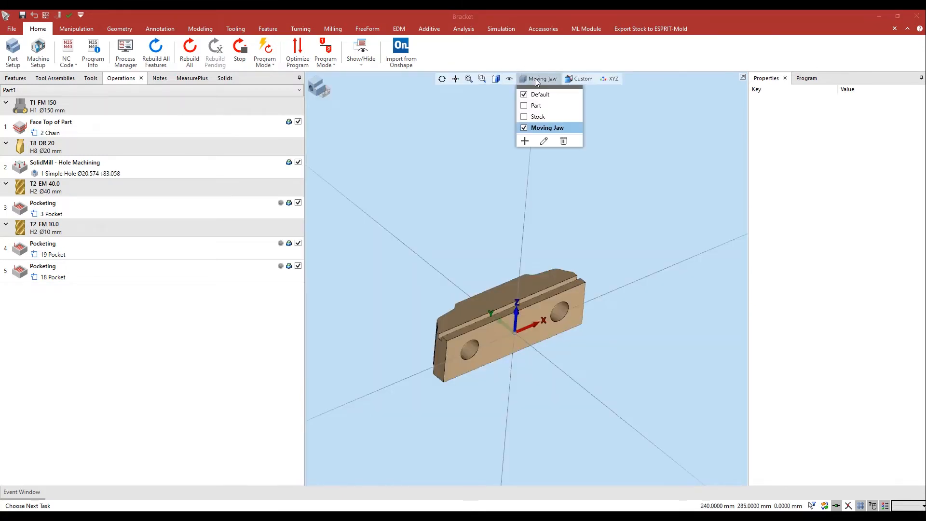
pyautogui.click(527, 139)
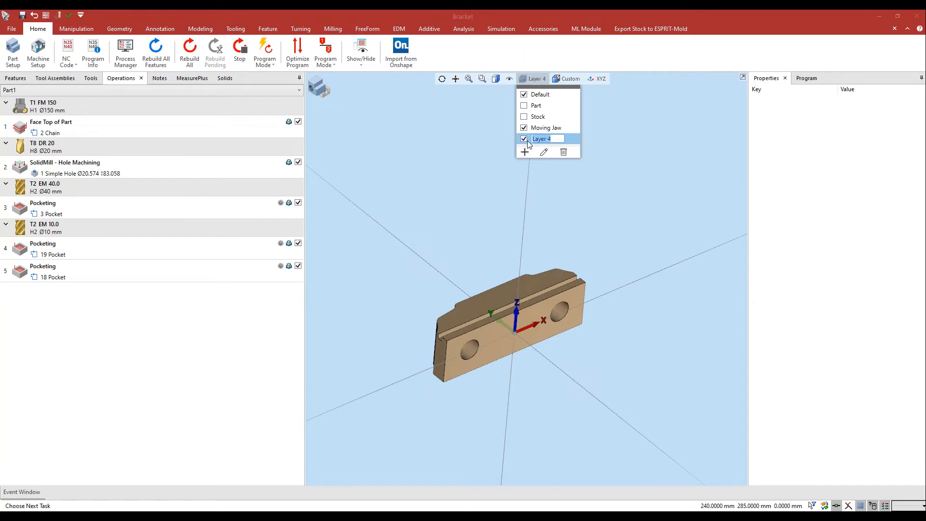
pyautogui.write('F')
pyautogui.write('d Ja')
pyautogui.write('w')
pyautogui.press('Return')
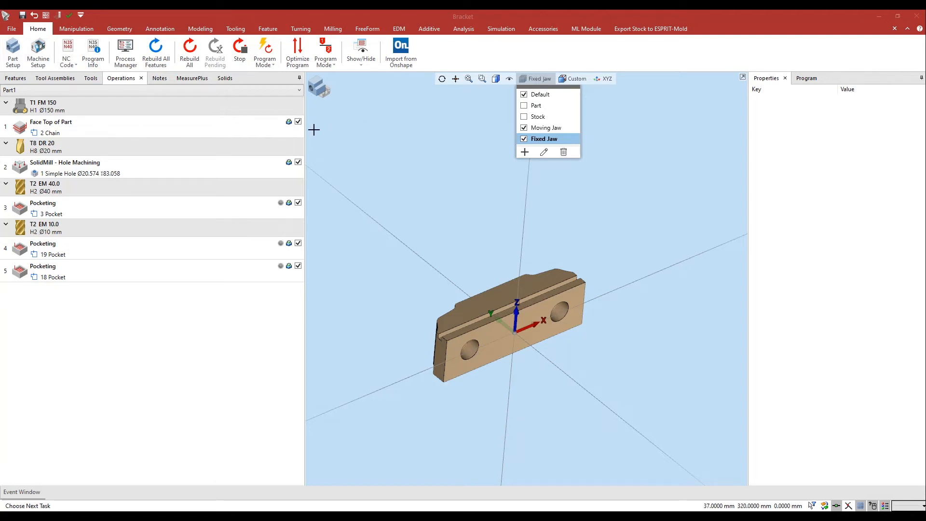
pyautogui.click(524, 128)
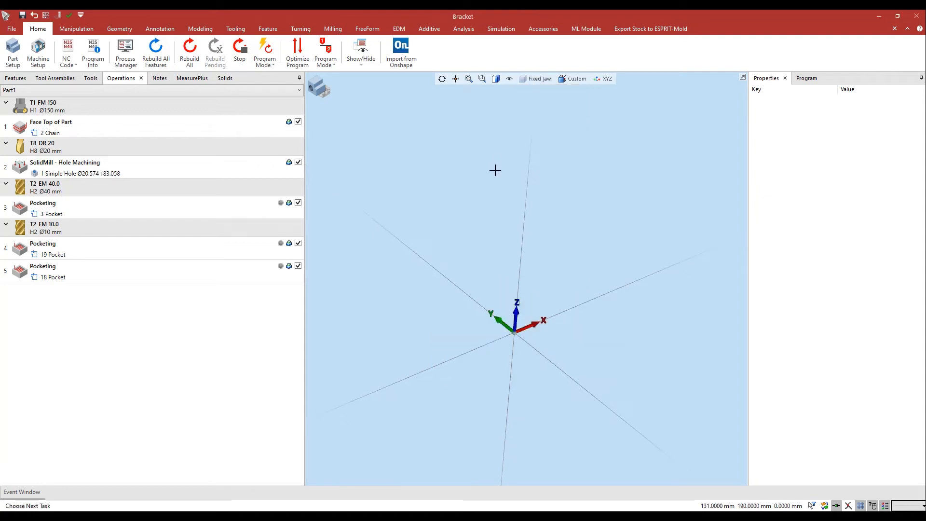
pyautogui.click(496, 169)
# Import UnCut.x_b, dismiss CAD Diagnostics, and delete the green bracket leaving the grey jaw block.
pyautogui.click(15, 29)
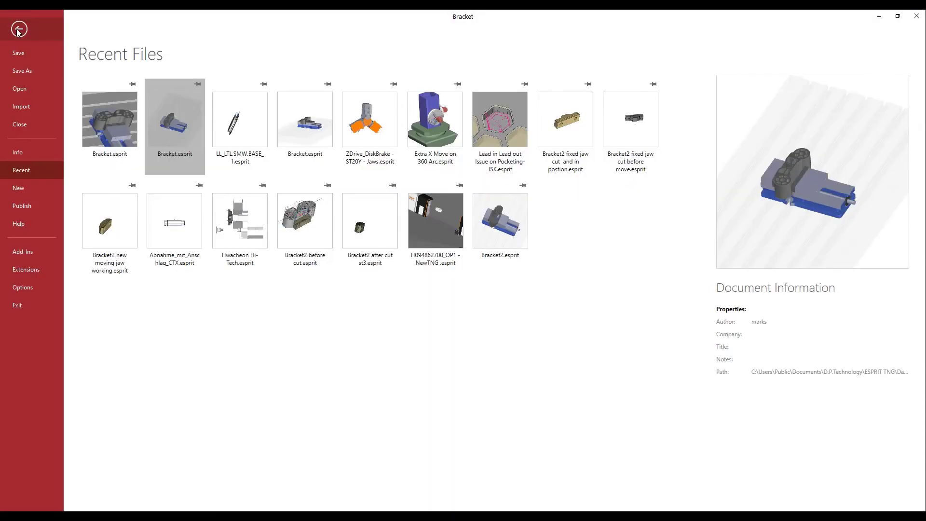
pyautogui.click(22, 107)
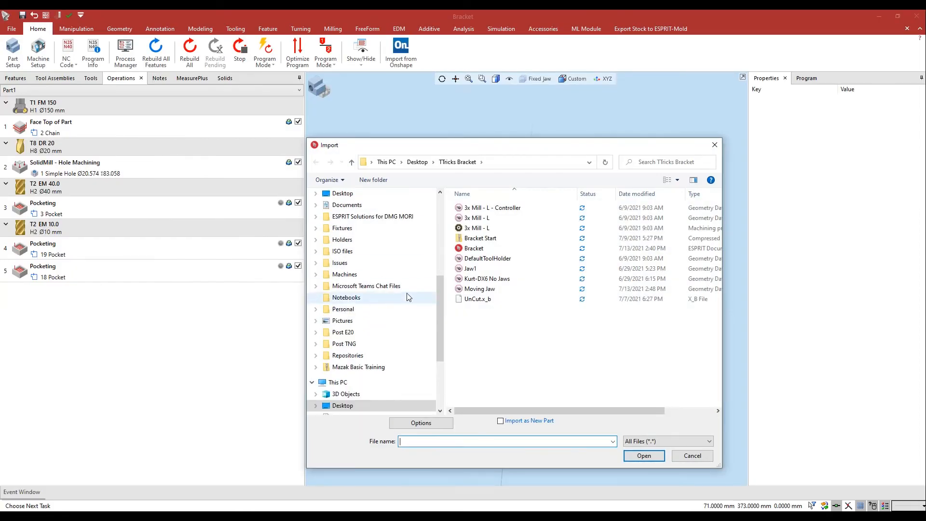
pyautogui.click(478, 299)
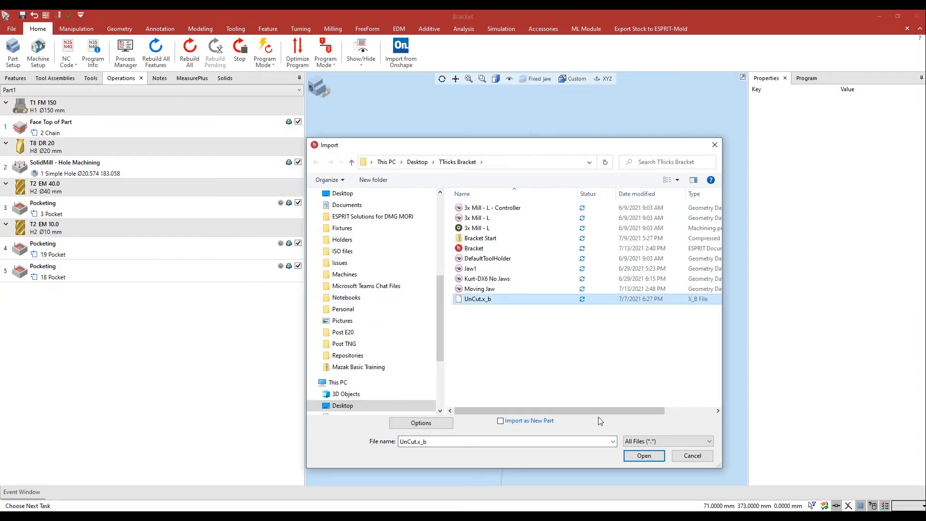
pyautogui.click(638, 456)
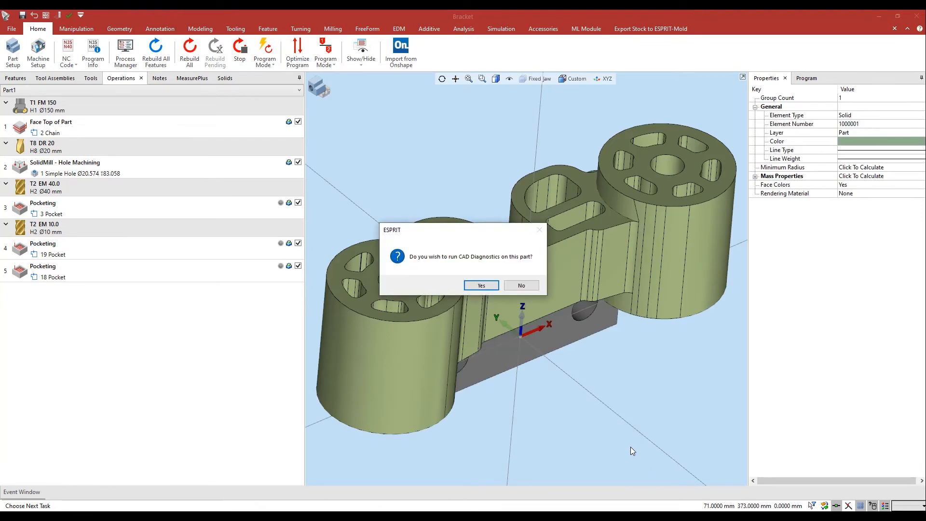
pyautogui.click(524, 285)
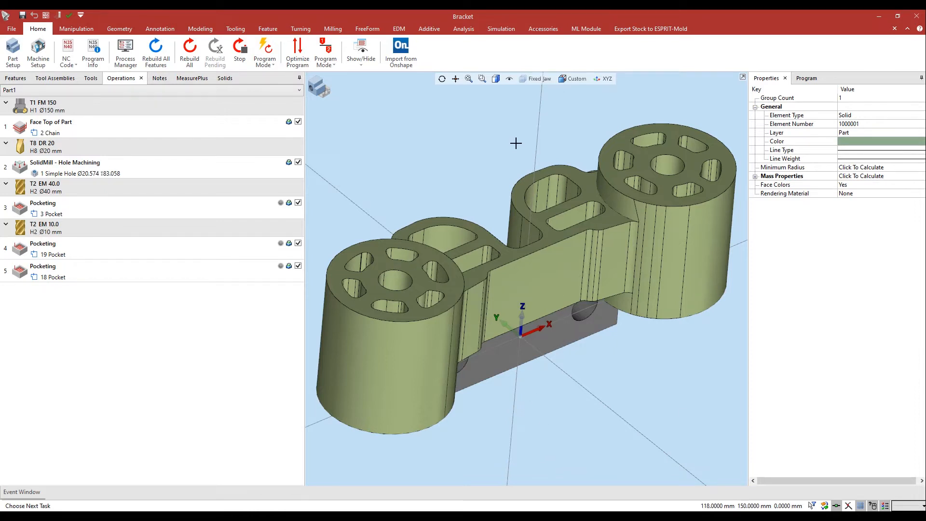
pyautogui.press('Delete')
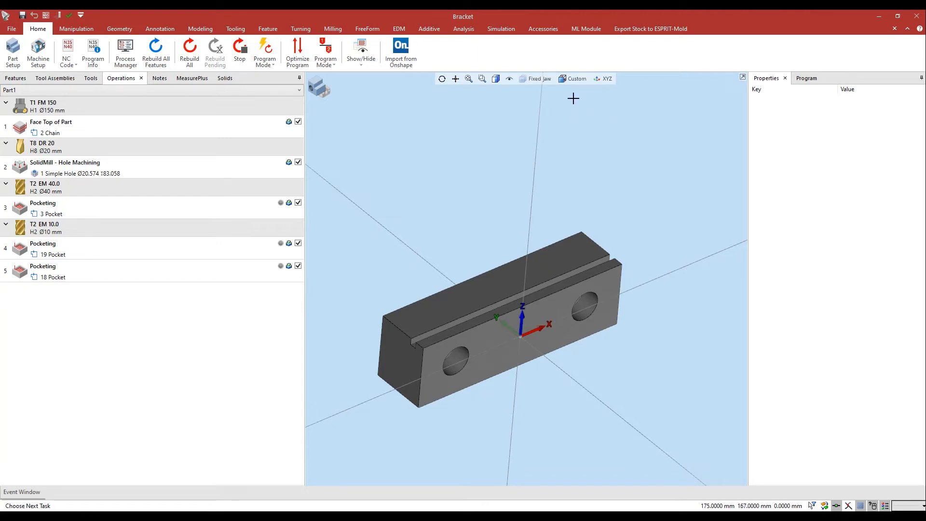
# Rotate the selected jaw block solid 180 degrees with the Move command.
pyautogui.click(517, 281)
pyautogui.rightClick(490, 231)
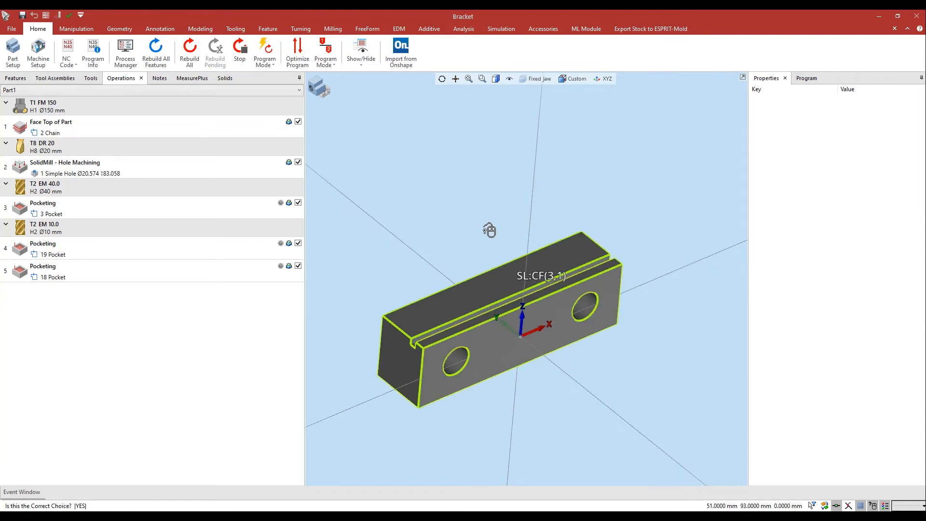
pyautogui.click(489, 230)
pyautogui.hotkey('ctrl', 't')
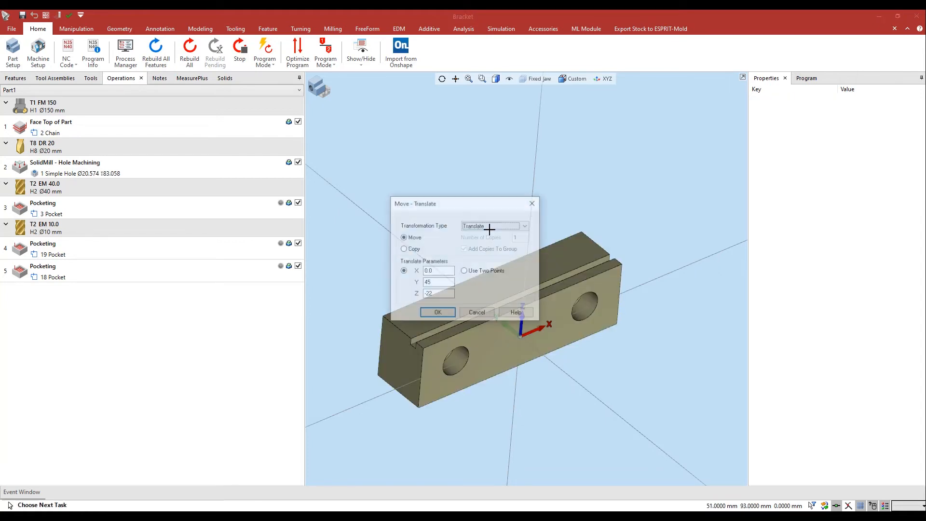
pyautogui.click(485, 225)
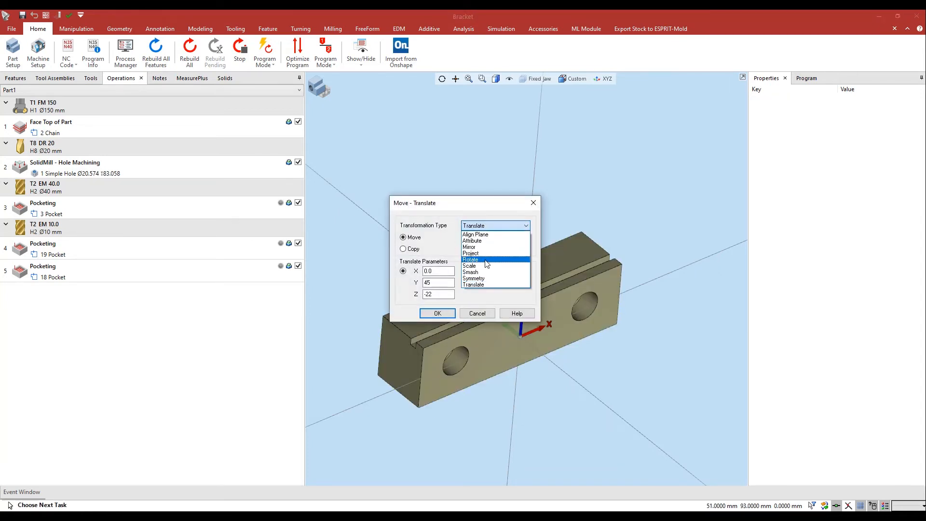
pyautogui.click(481, 254)
pyautogui.doubleClick(478, 282)
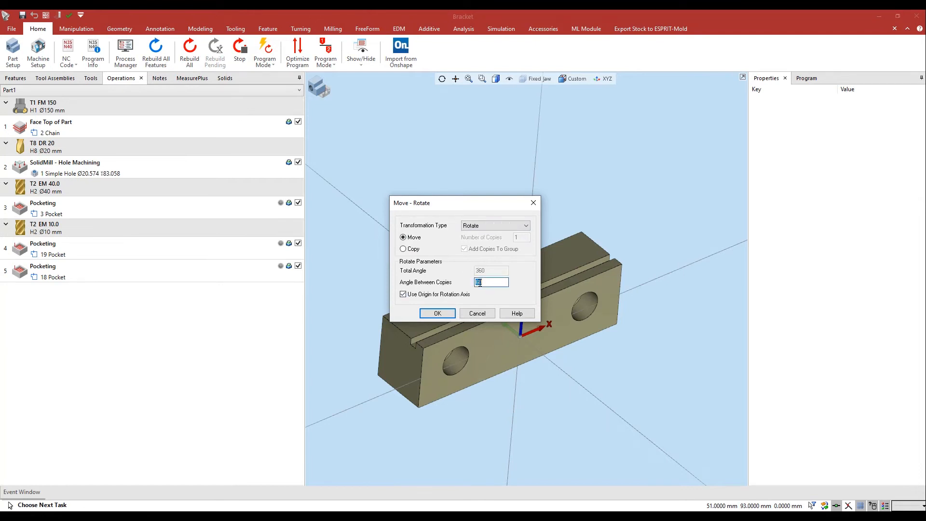
pyautogui.write('18')
pyautogui.click(430, 315)
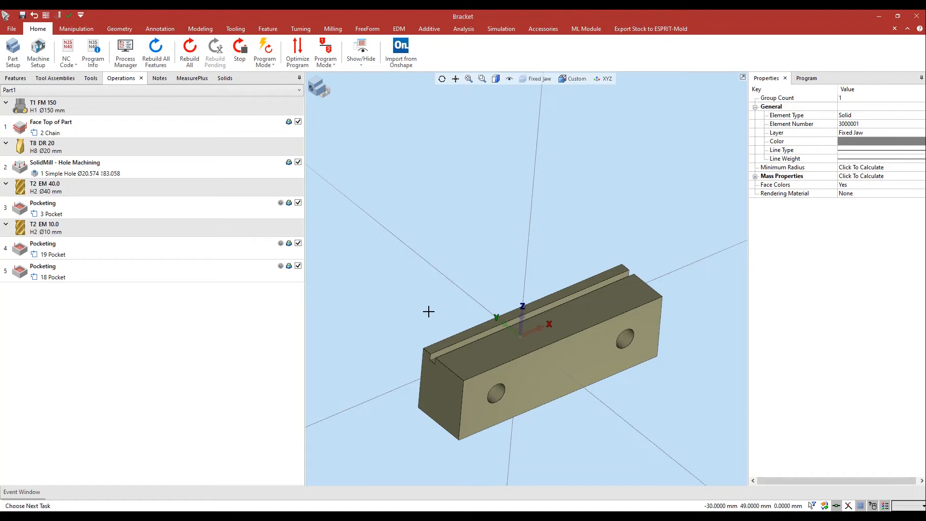
# Translate the jaw block 80 along Y and 22 along Z.
pyautogui.press('Return')
pyautogui.press('Up')
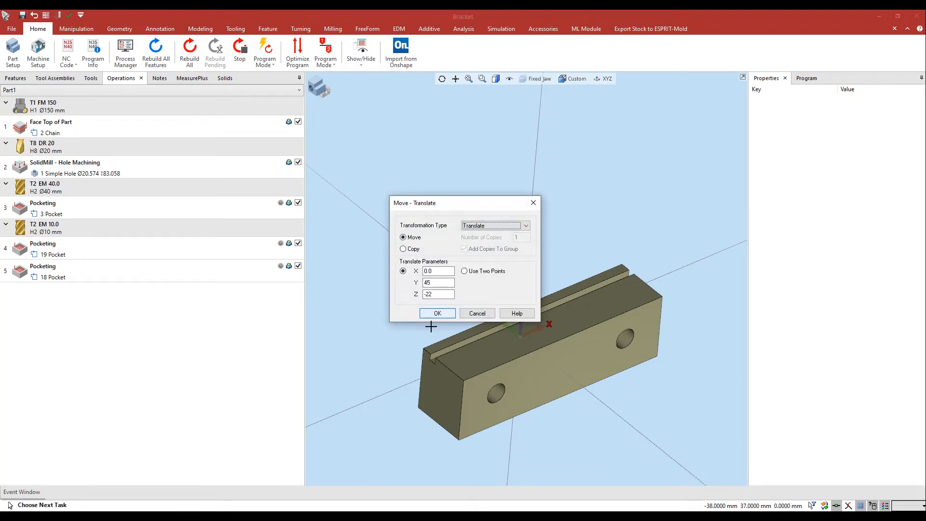
pyautogui.click(436, 285)
pyautogui.doubleClick(434, 285)
pyautogui.write('80')
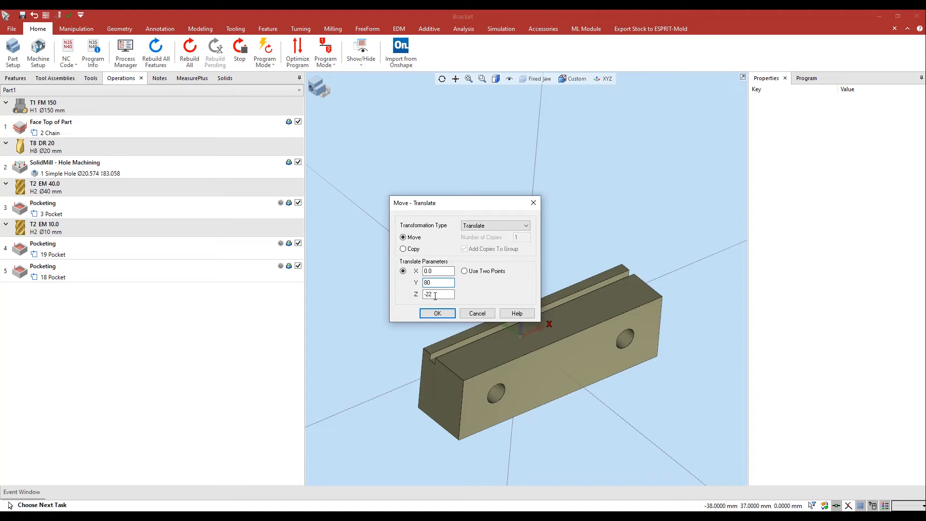
pyautogui.doubleClick(435, 296)
pyautogui.press('BackSpace')
pyautogui.write('22')
pyautogui.click(434, 314)
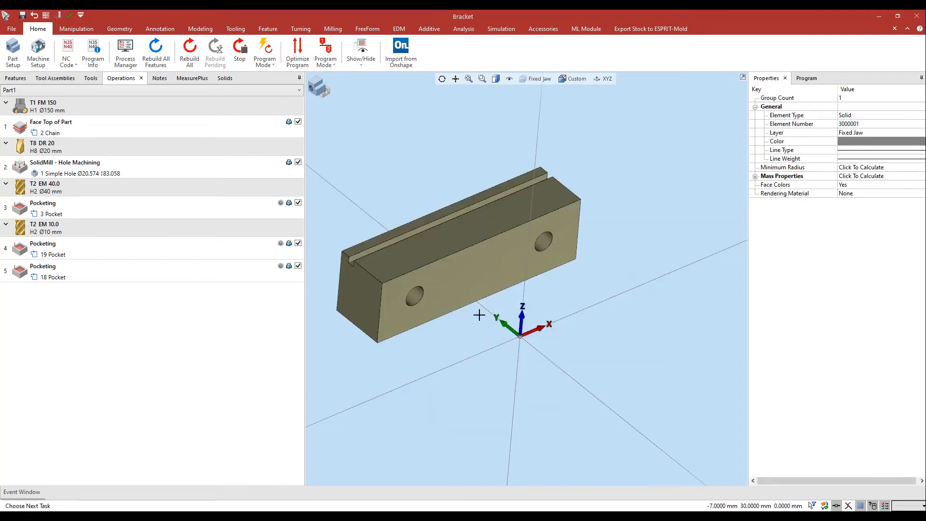
# Show the Stock layer so the bracket appears with the jaw, and rotate to view it whole.
pyautogui.moveTo(480, 315); pyautogui.dragTo(481, 319, button='middle')
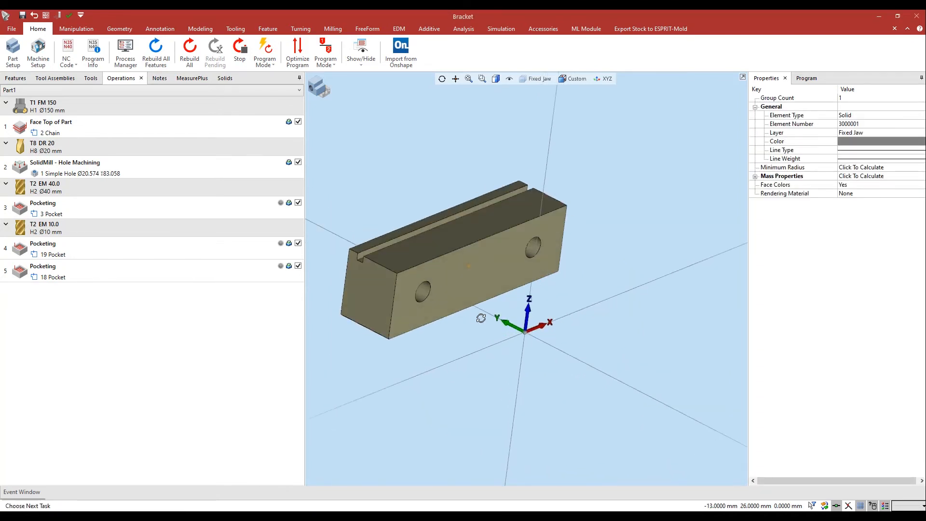
pyautogui.scroll(3, 480, 316)
pyautogui.scroll(-2, 480, 317)
pyautogui.scroll(-1, 480, 316)
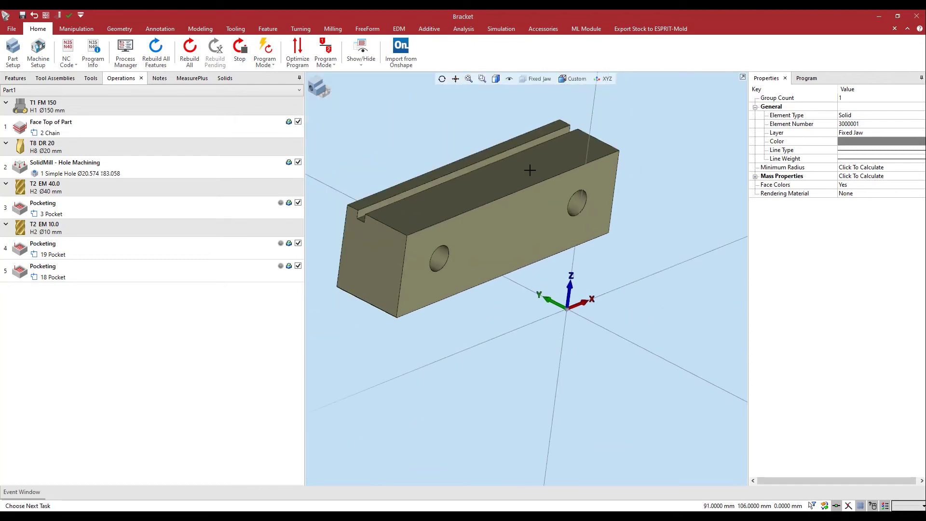
pyautogui.click(537, 79)
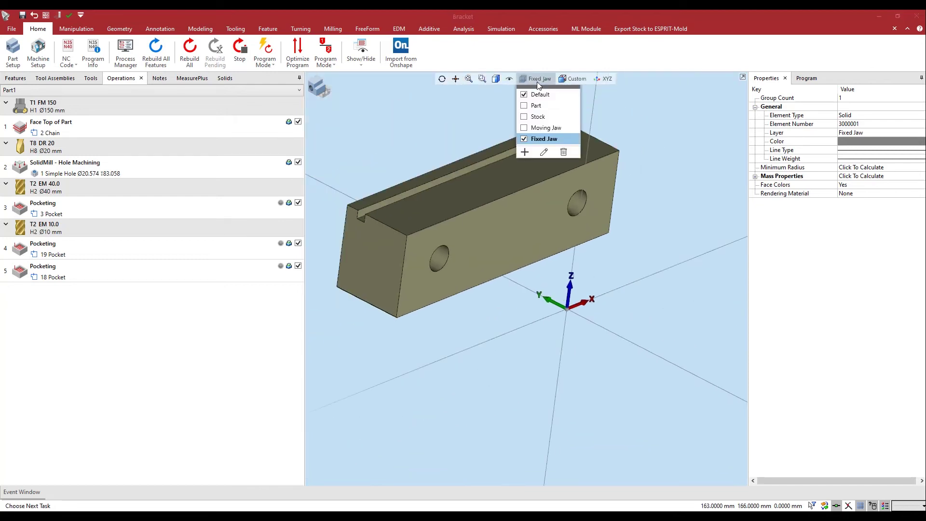
pyautogui.click(526, 120)
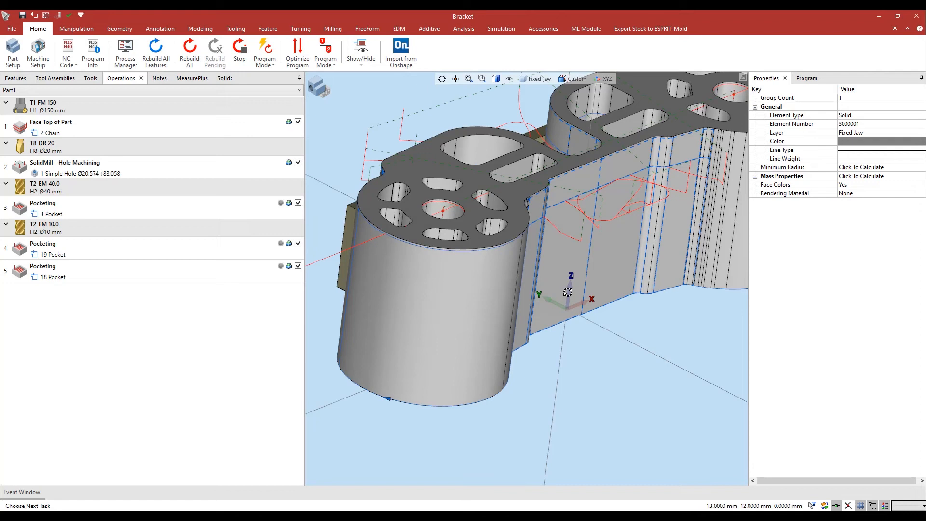
pyautogui.moveTo(567, 292)
pyautogui.mouseDown(button='middle')
pyautogui.moveTo(546, 353)
pyautogui.moveTo(482, 354)
pyautogui.moveTo(492, 366)
pyautogui.moveTo(477, 353)
pyautogui.moveTo(472, 372)
pyautogui.mouseUp(button='middle')
pyautogui.scroll(-5, 541, 351)
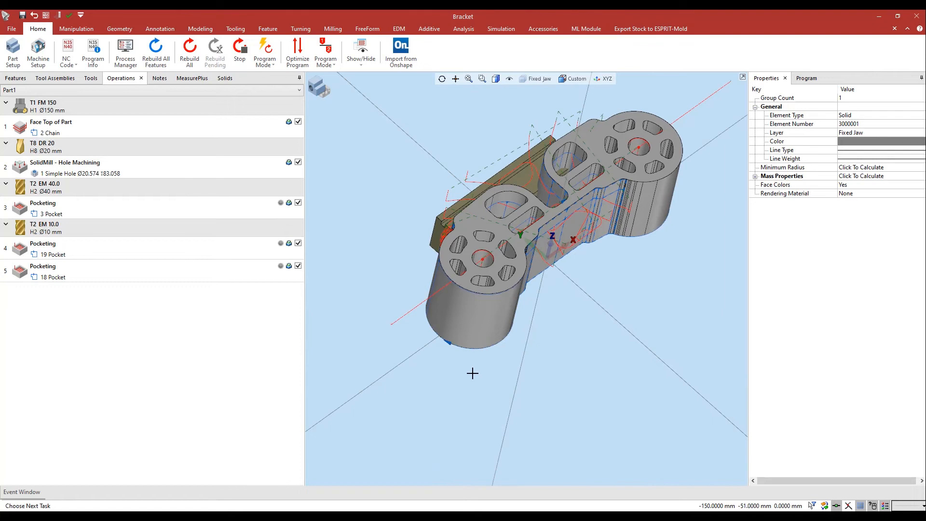
# Start a solid Boolean set to Subtract with Keep Tool Bodies Yes.
pyautogui.click(197, 30)
pyautogui.click(64, 49)
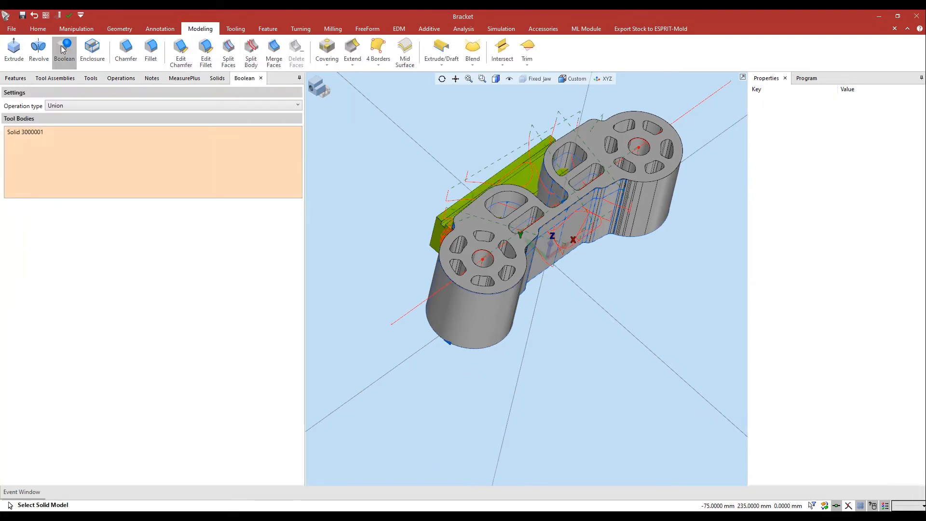
pyautogui.click(69, 106)
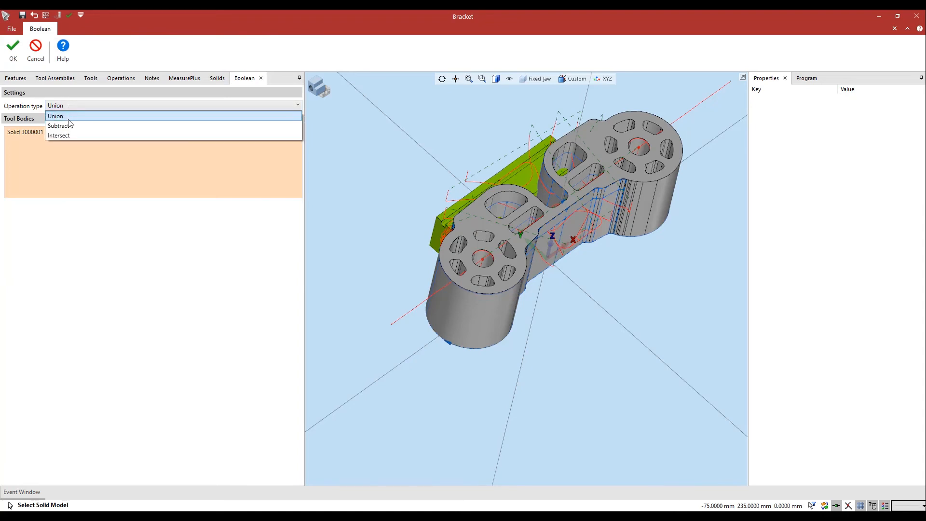
pyautogui.click(67, 129)
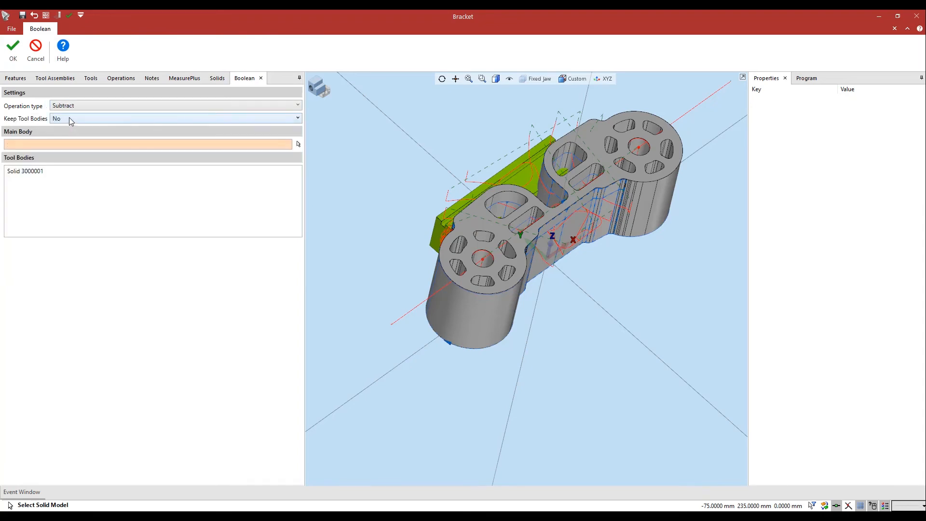
pyautogui.click(69, 118)
pyautogui.click(67, 138)
# Pick the jaw as Main Body and the bracket as Tool Body, then apply the subtraction.
pyautogui.click(298, 148)
pyautogui.click(439, 226)
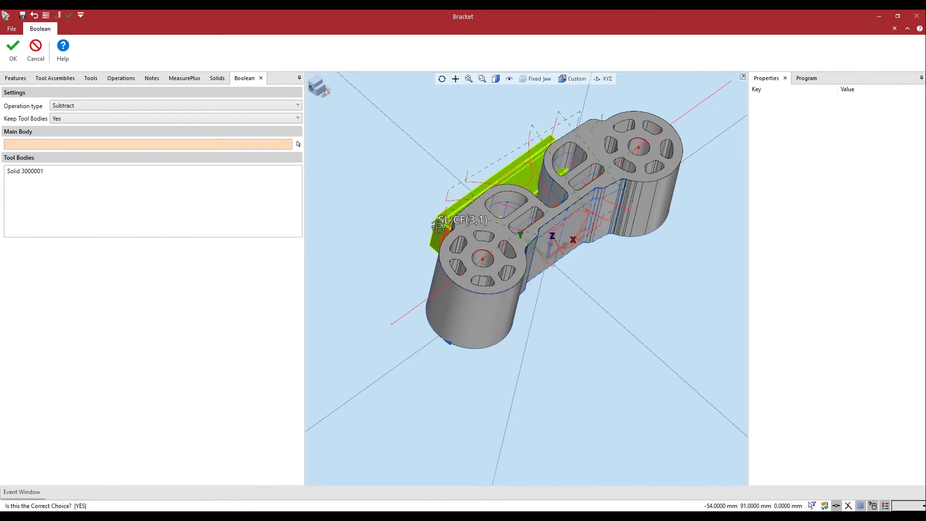
pyautogui.click(404, 206)
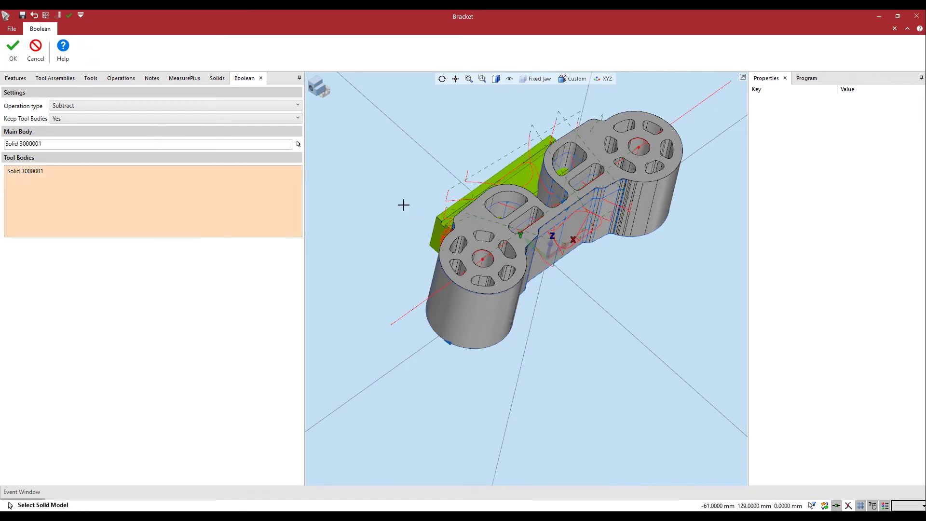
pyautogui.click(24, 170)
pyautogui.click(471, 313)
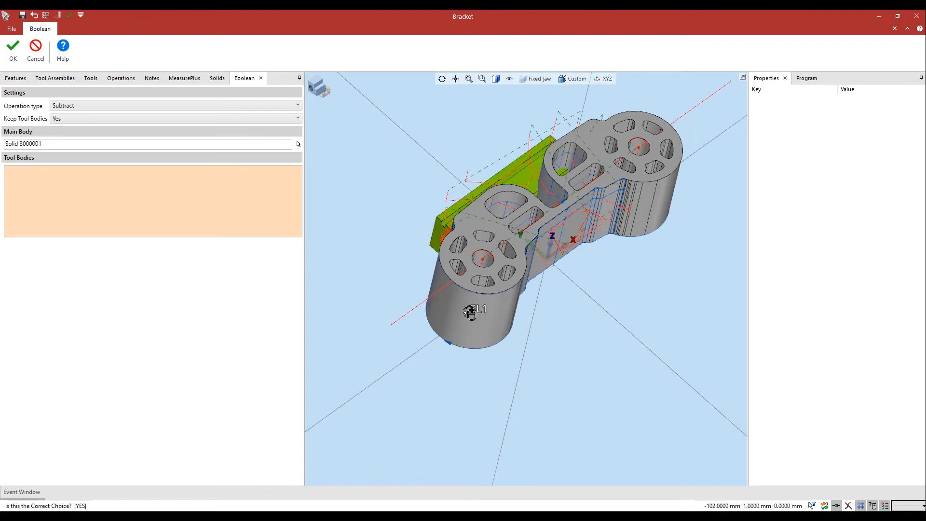
pyautogui.click(471, 313)
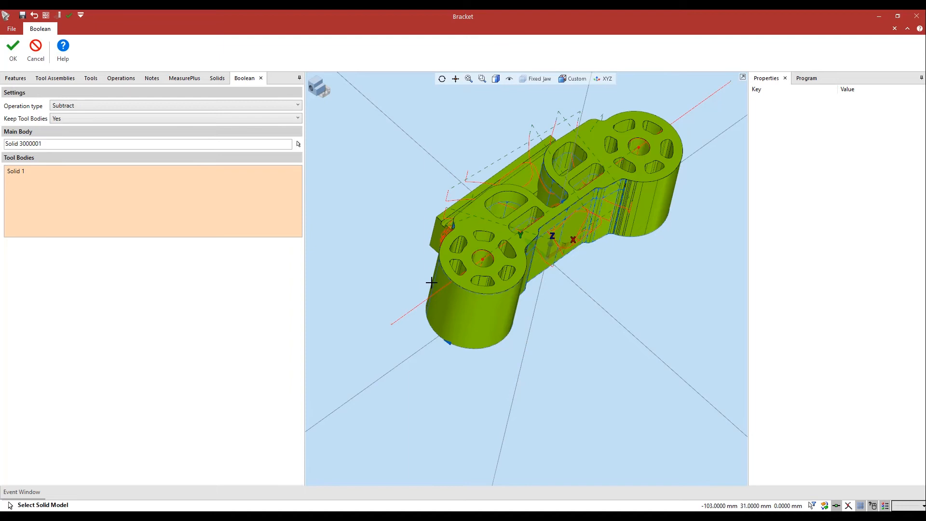
pyautogui.click(13, 49)
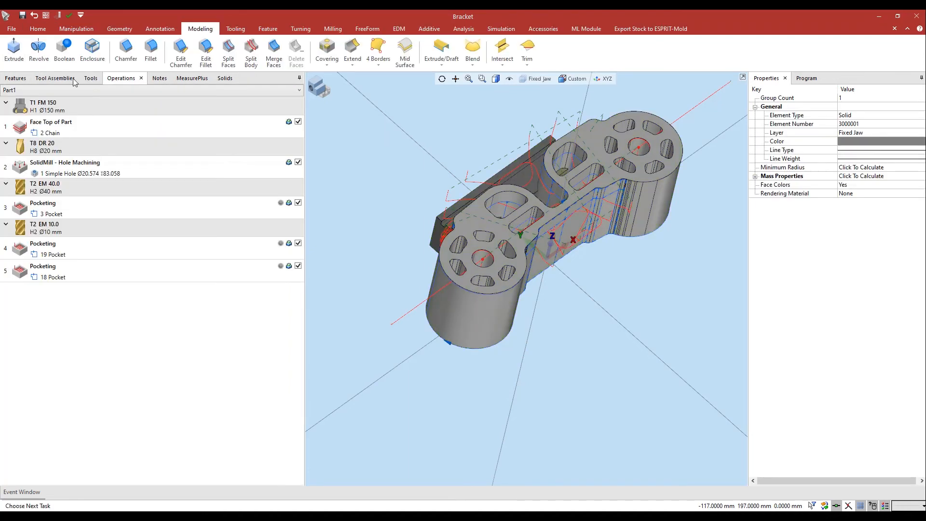
pyautogui.scroll(-2, 510, 199)
pyautogui.scroll(2, 509, 193)
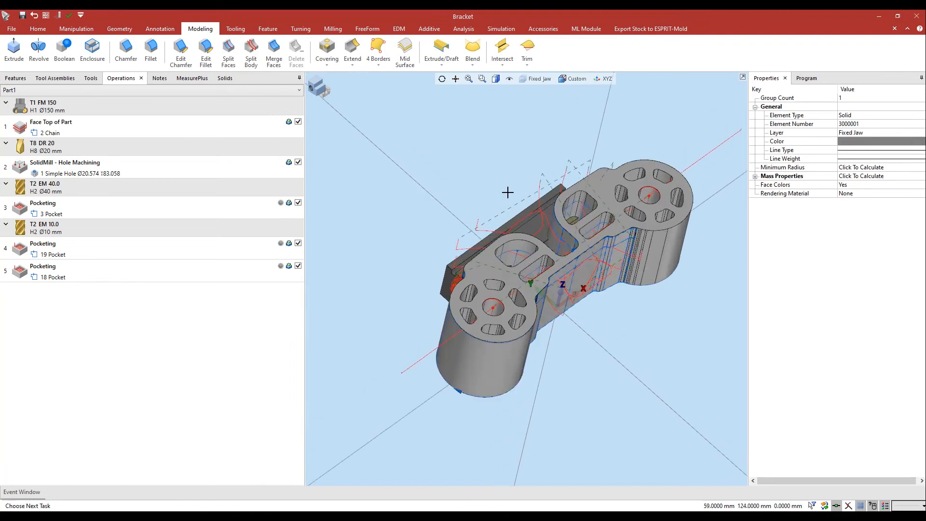
# Hide the Stock layer so the bracket and its toolpaths disappear, viewing the jaw from the front.
pyautogui.moveTo(506, 193)
pyautogui.mouseDown(button='middle')
pyautogui.moveTo(526, 185)
pyautogui.moveTo(540, 126)
pyautogui.mouseUp(button='middle')
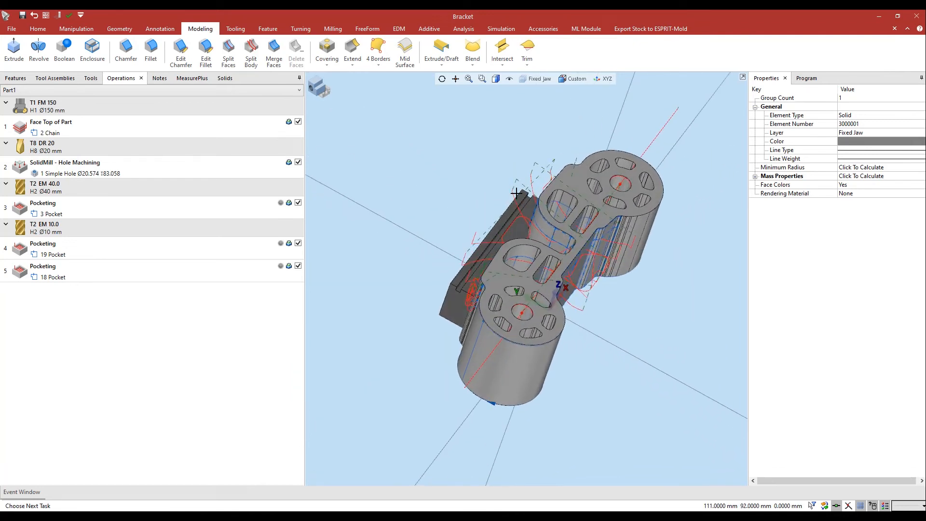
pyautogui.click(537, 78)
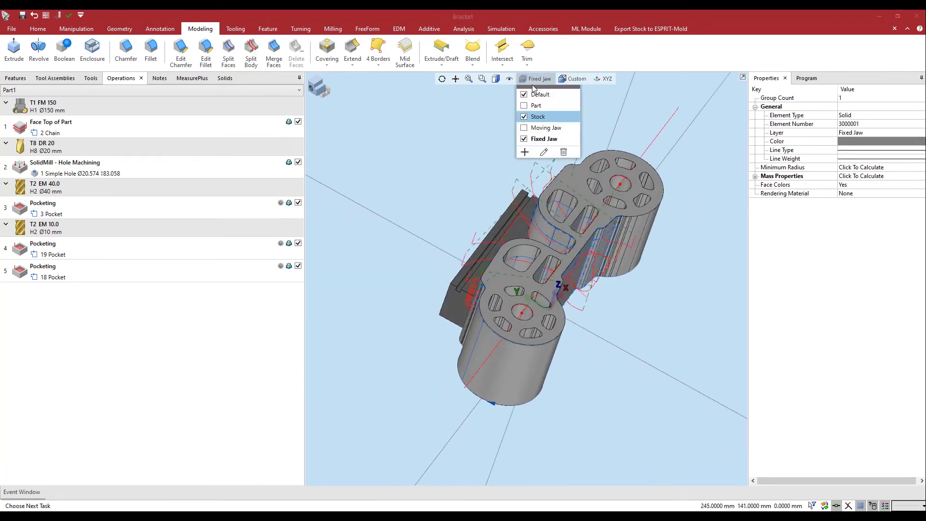
pyautogui.click(524, 118)
pyautogui.moveTo(536, 271); pyautogui.dragTo(521, 275, button='middle')
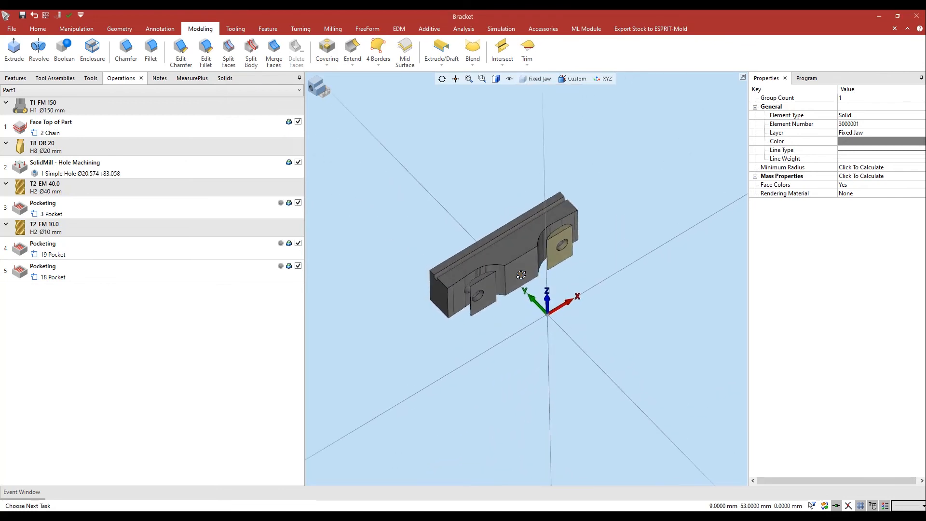
pyautogui.scroll(1, 520, 275)
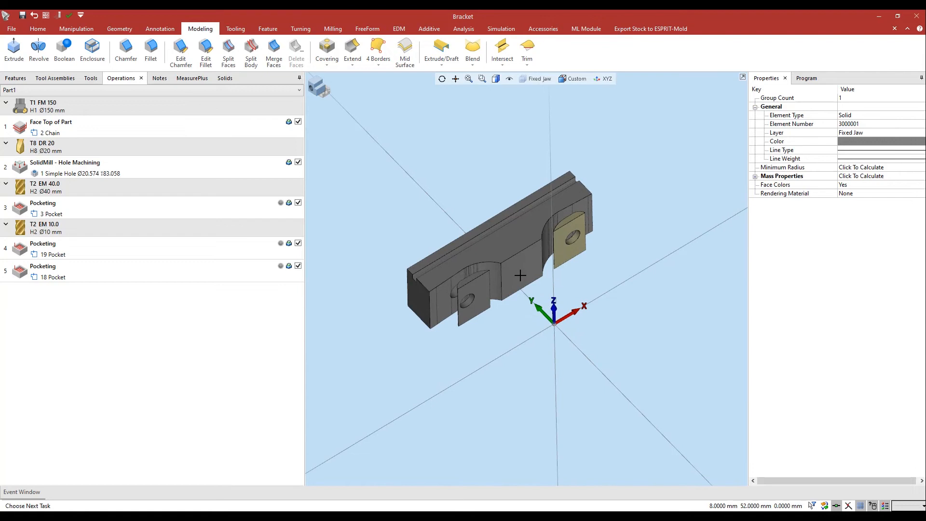
# Delete the two leftover tan face plates and select the cut jaw solid.
pyautogui.click(482, 287)
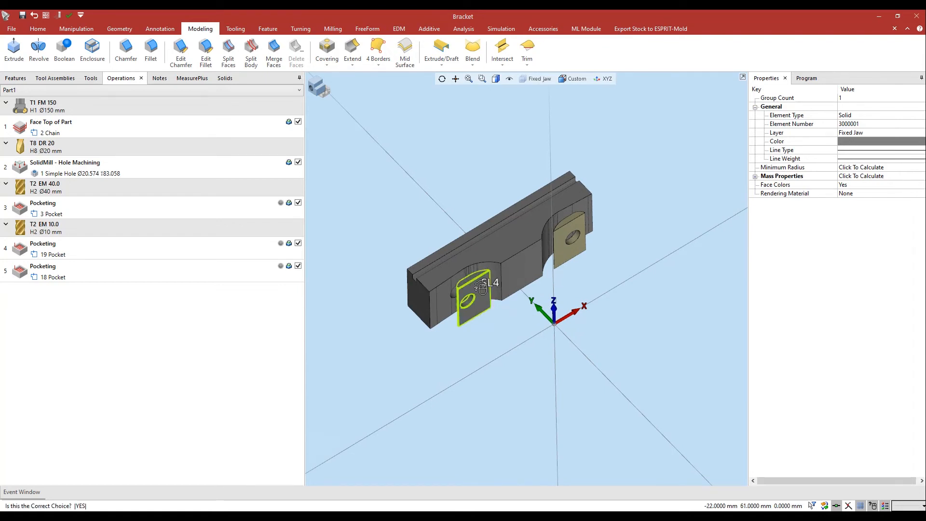
pyautogui.click(482, 287)
pyautogui.press('Delete')
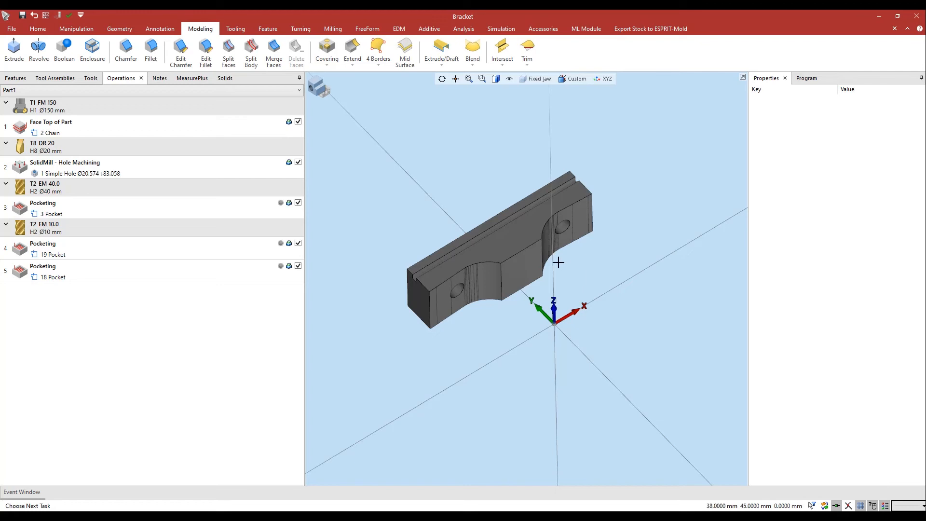
pyautogui.click(525, 266)
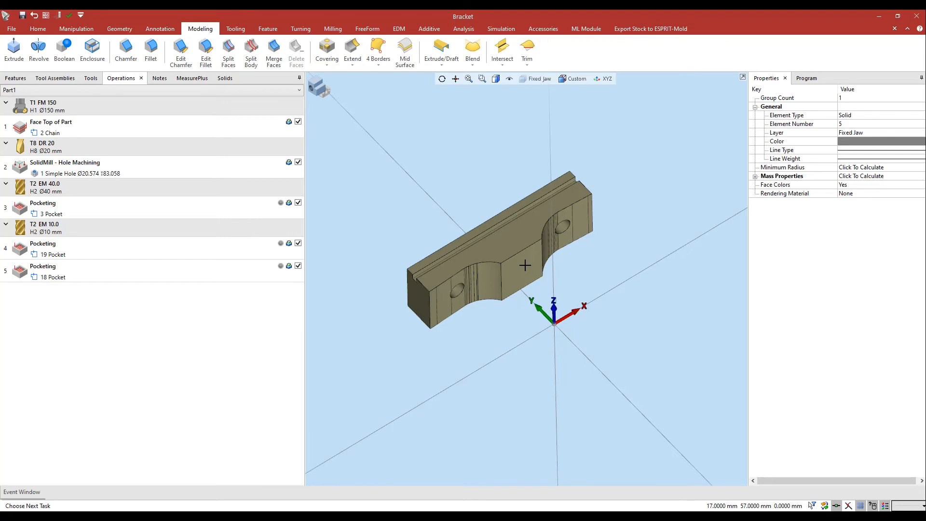
# Translate the cut jaw -80 in Y and -22 in Z back to the origin.
pyautogui.press('Return')
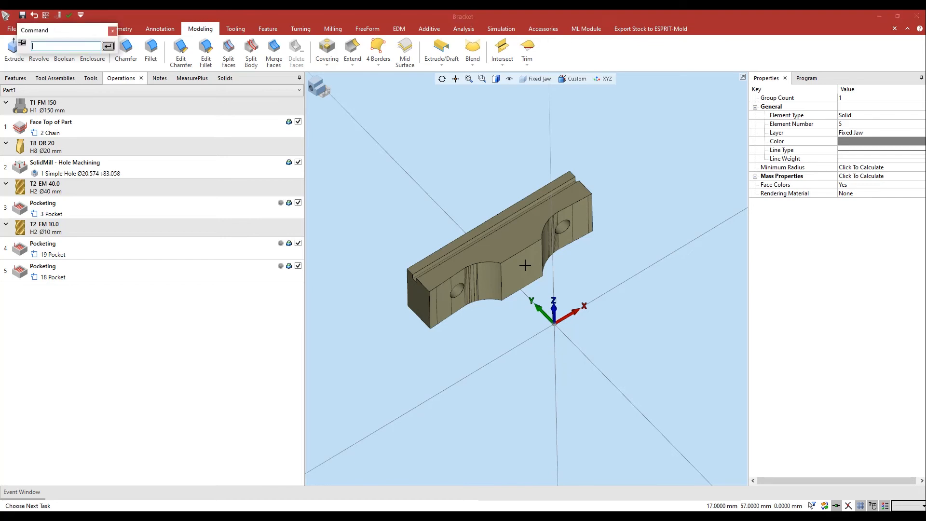
pyautogui.press('Escape')
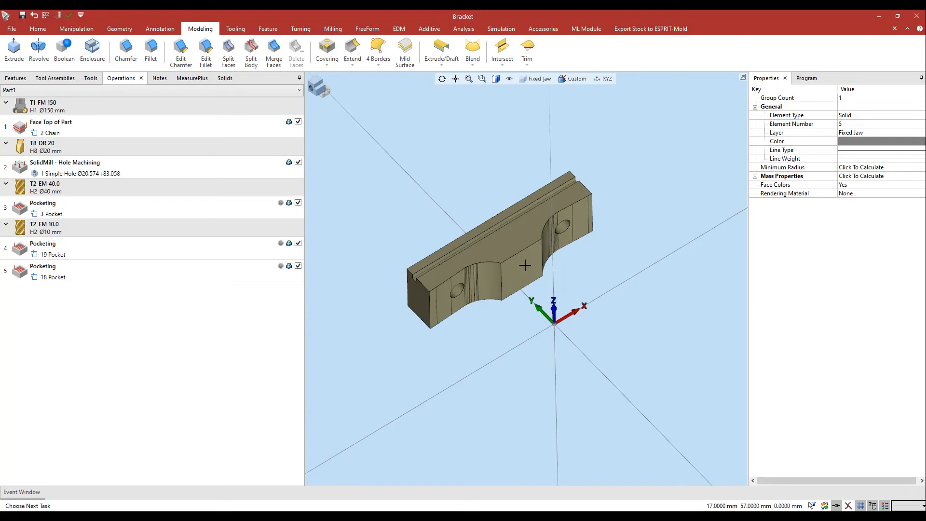
pyautogui.hotkey('ctrl', 't')
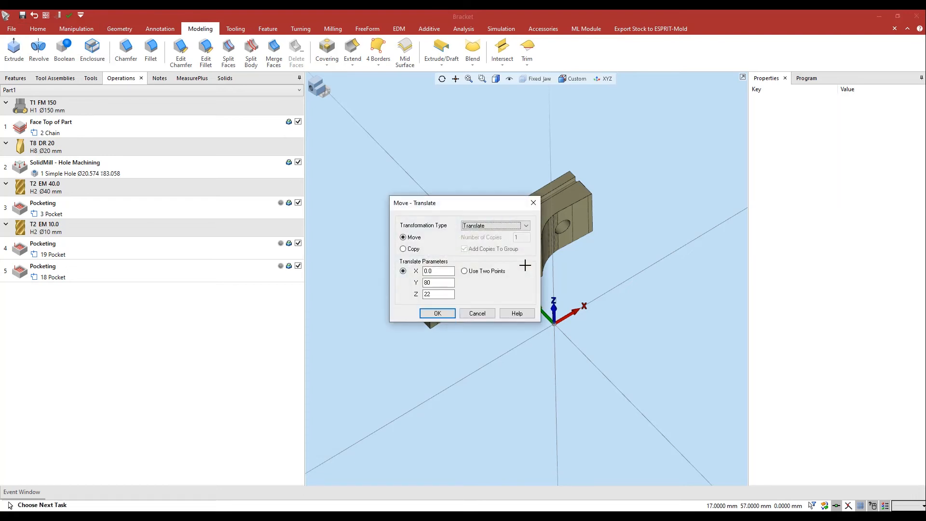
pyautogui.click(425, 285)
pyautogui.write('-')
pyautogui.click(426, 294)
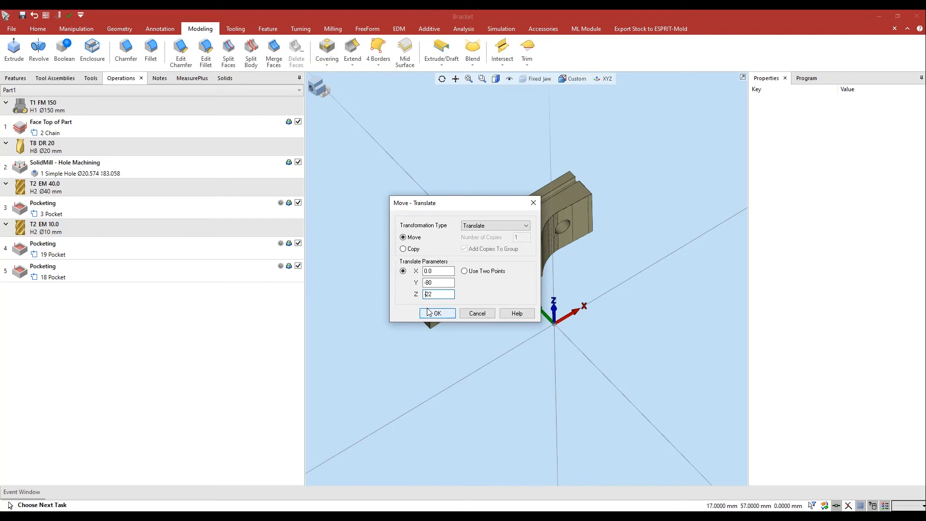
pyautogui.write('-22')
pyautogui.click(436, 314)
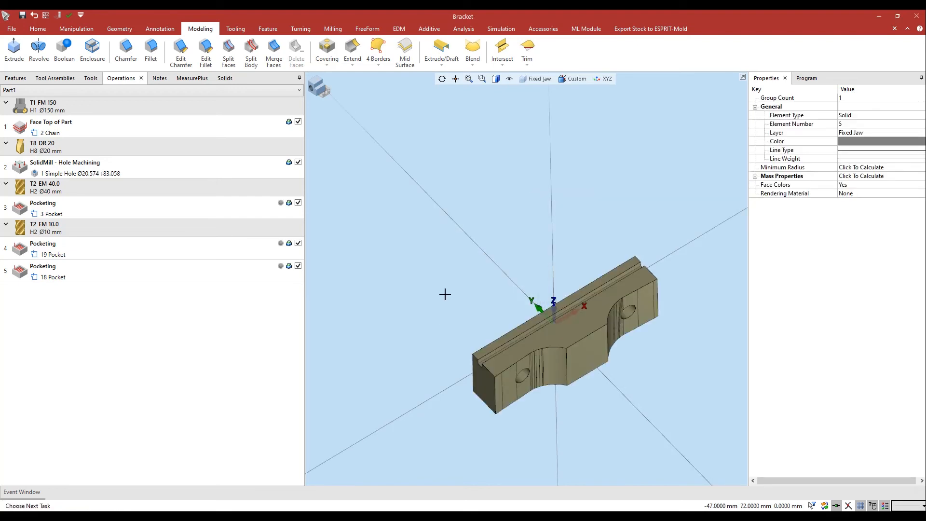
pyautogui.scroll(-1, 445, 294)
pyautogui.scroll(-1, 444, 295)
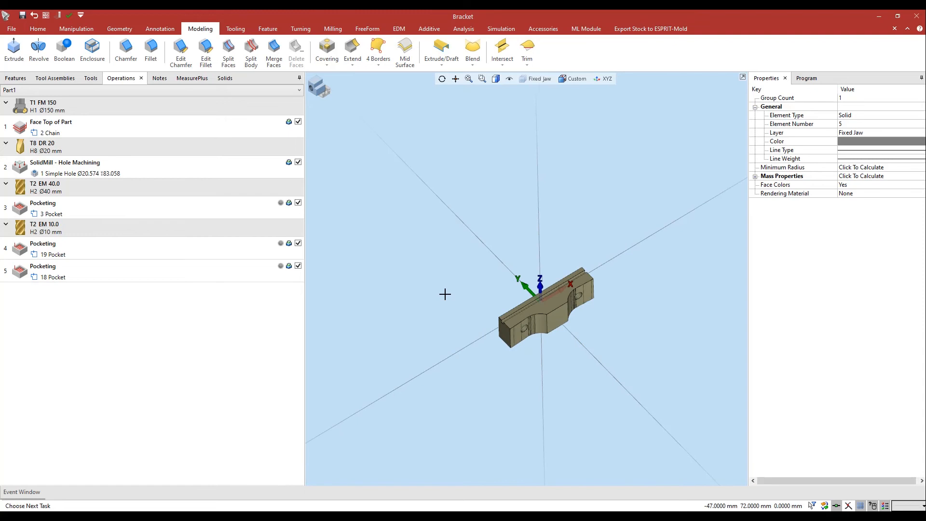
# Rotate the cut jaw 180 degrees about the origin.
pyautogui.press('Return')
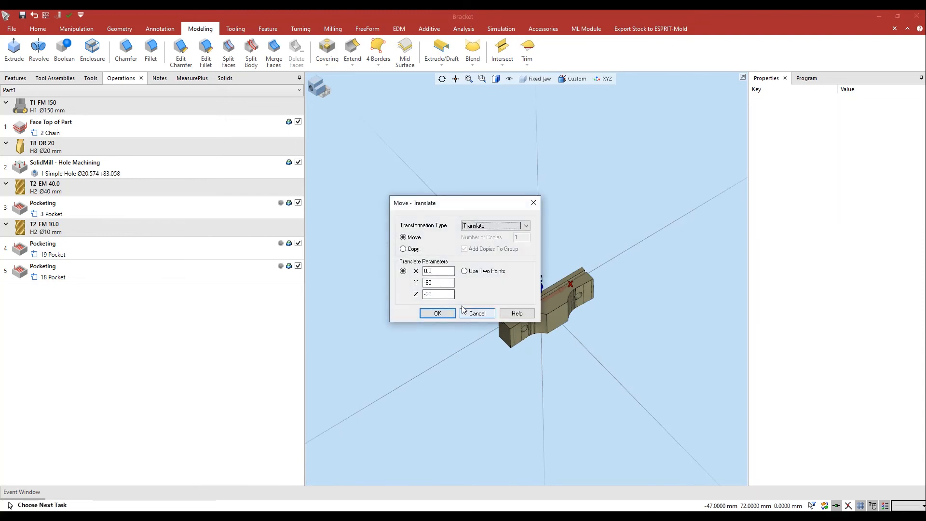
pyautogui.click(508, 227)
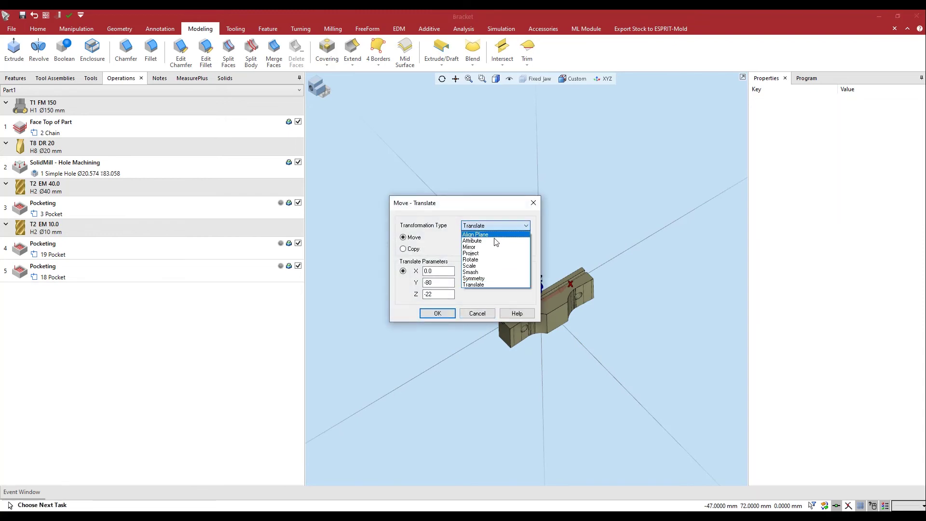
pyautogui.click(474, 259)
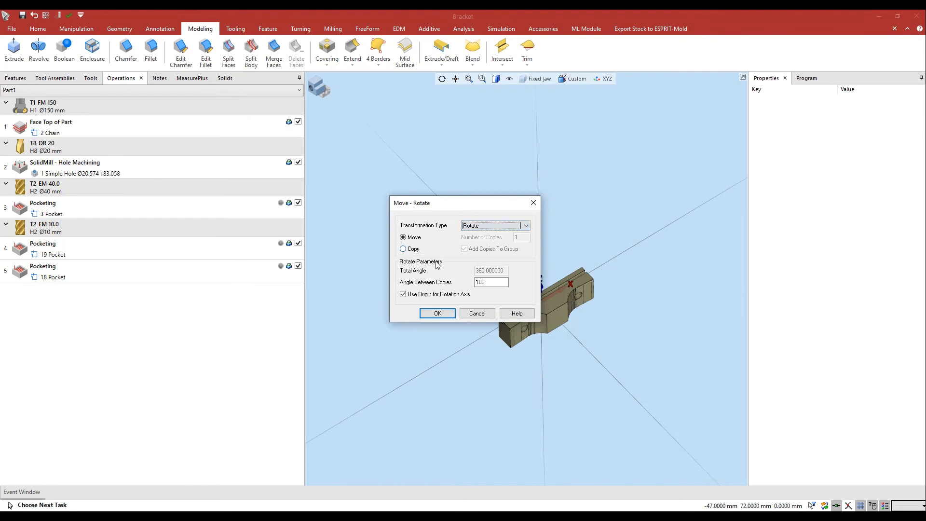
pyautogui.click(489, 282)
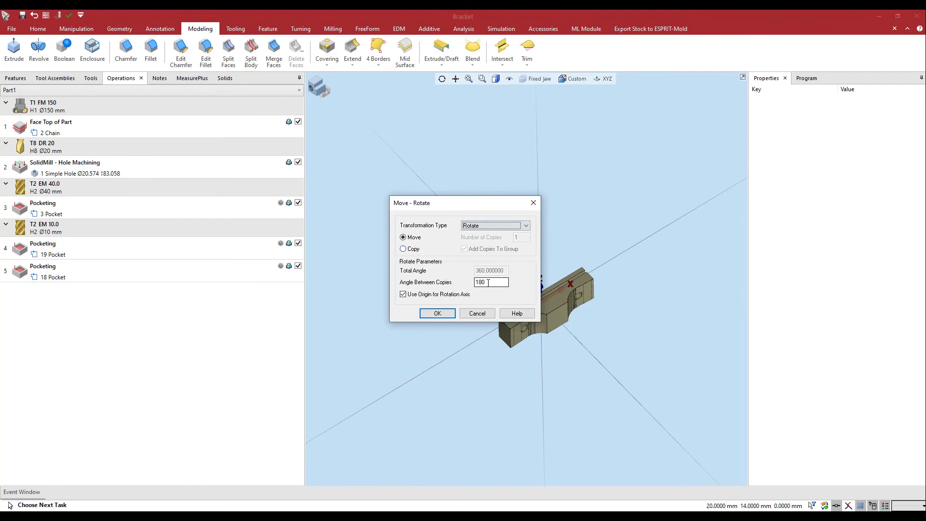
pyautogui.click(445, 314)
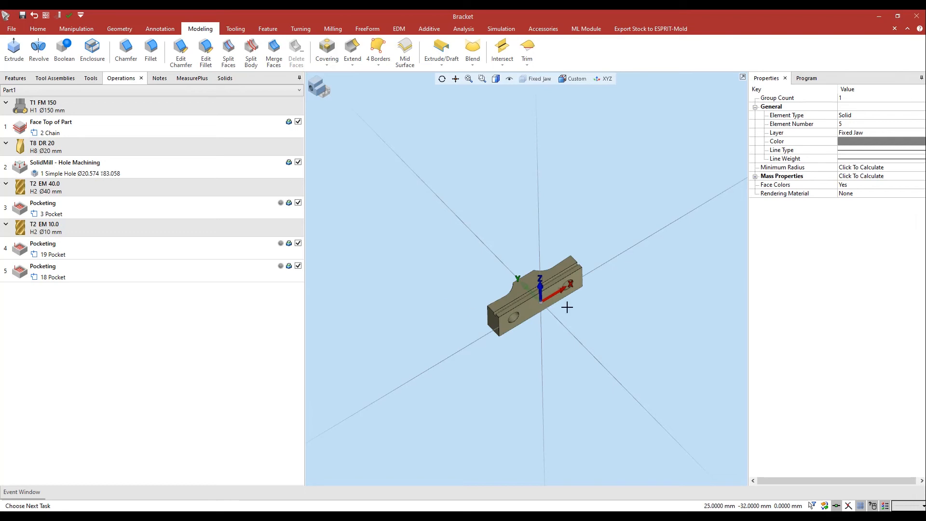
pyautogui.scroll(3, 550, 314)
pyautogui.scroll(3, 550, 315)
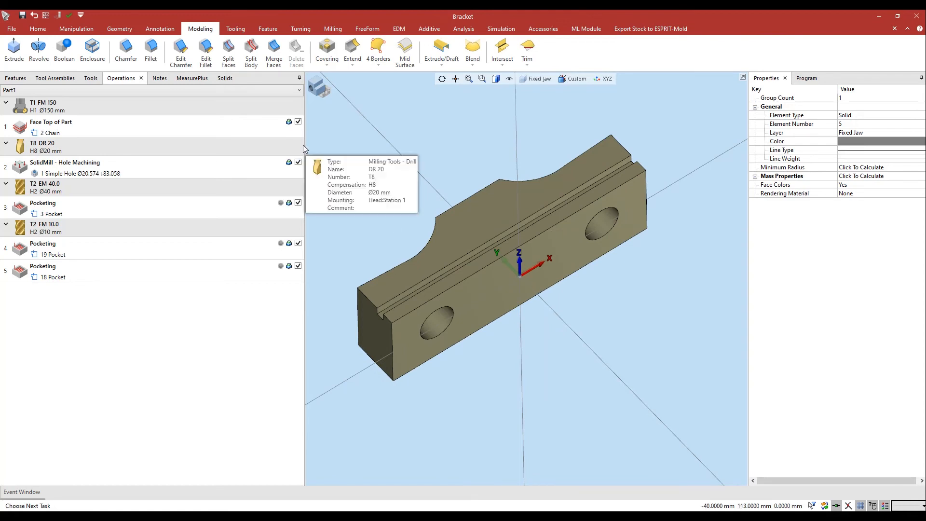
# Save As type Jaw Files (*.gdml) with the name Fixed Jaw.
pyautogui.click(11, 28)
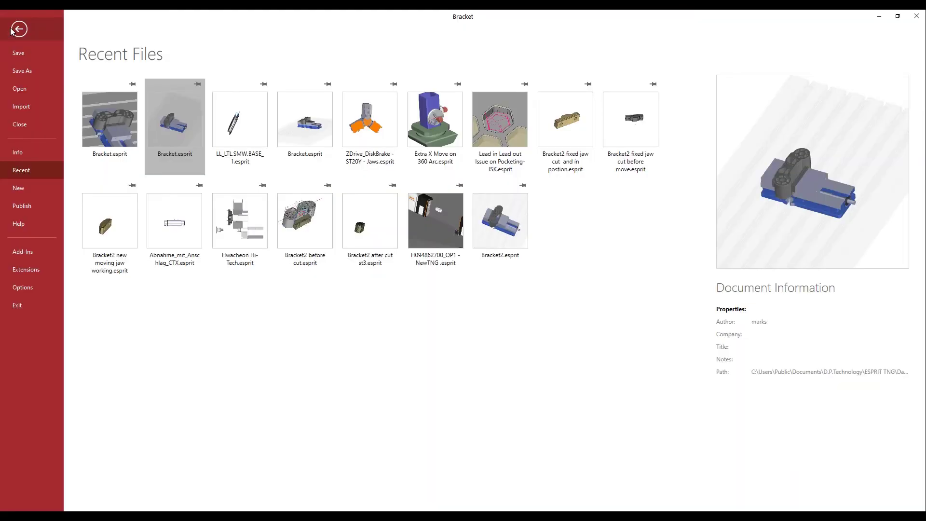
pyautogui.click(31, 73)
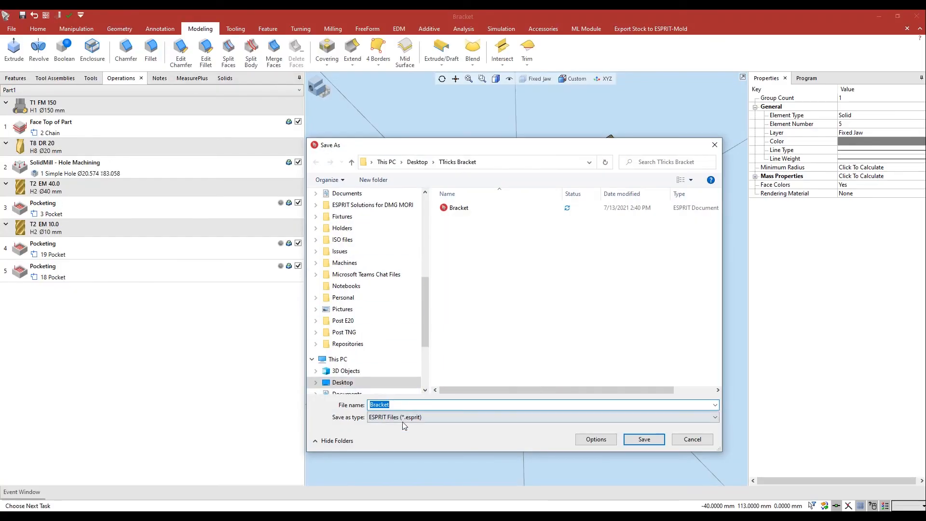
pyautogui.click(403, 418)
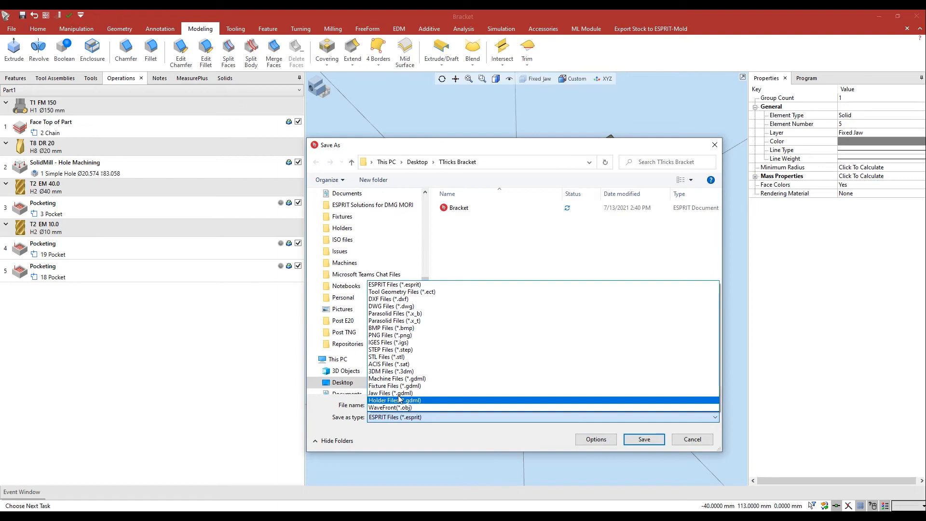
pyautogui.click(398, 393)
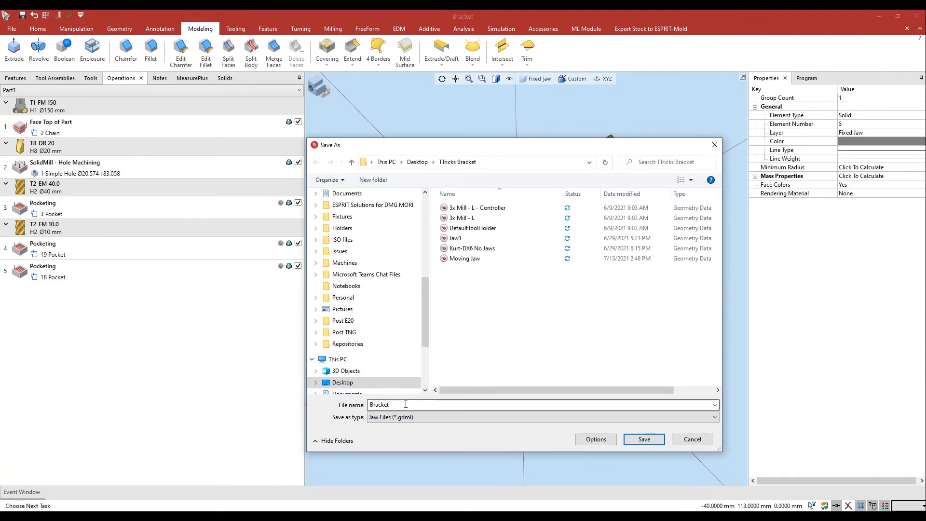
pyautogui.doubleClick(402, 406)
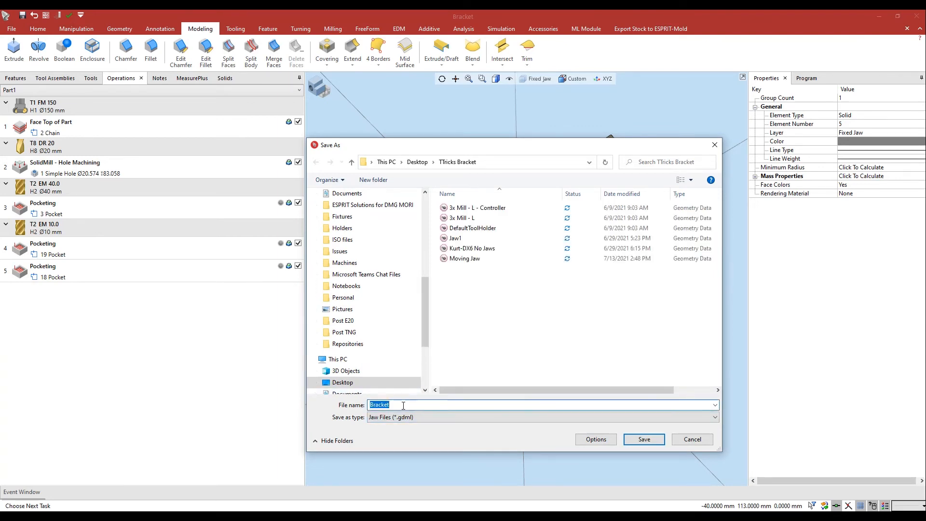
pyautogui.write('Fixed Jaw')
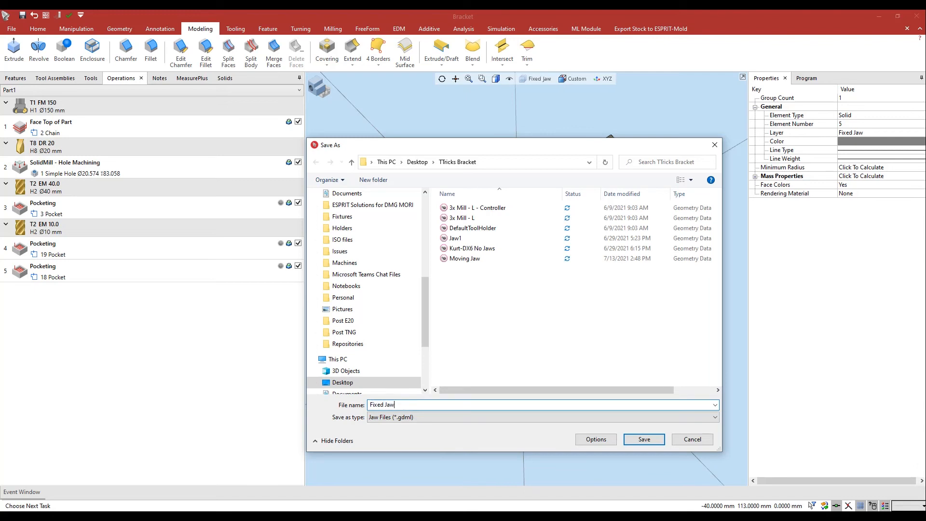
pyautogui.click(658, 443)
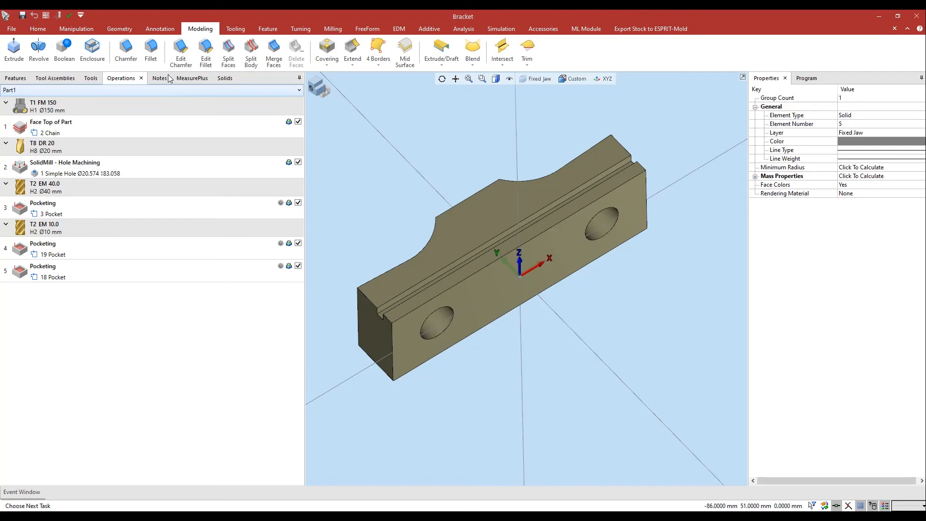
# In Machine Setup jaws properties, load Fixed Jaw.gdml as mounting 2.
pyautogui.click(39, 29)
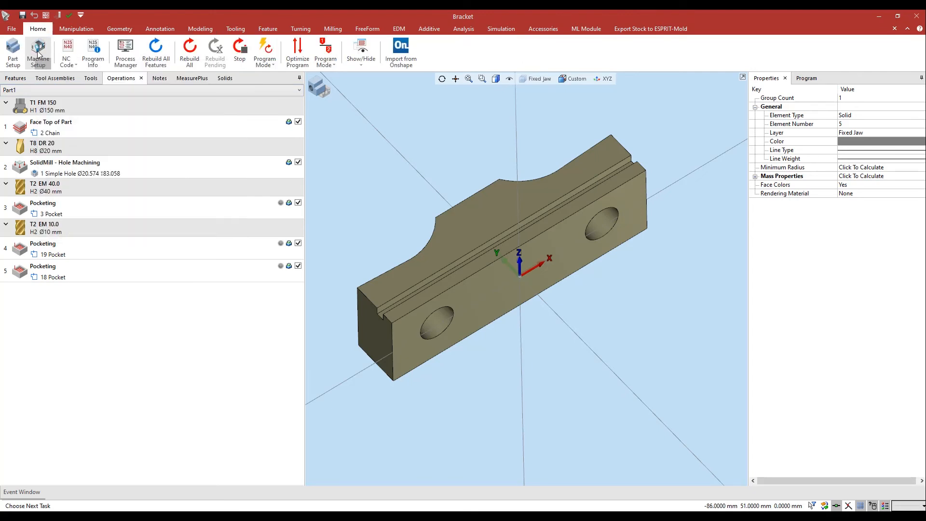
pyautogui.click(39, 51)
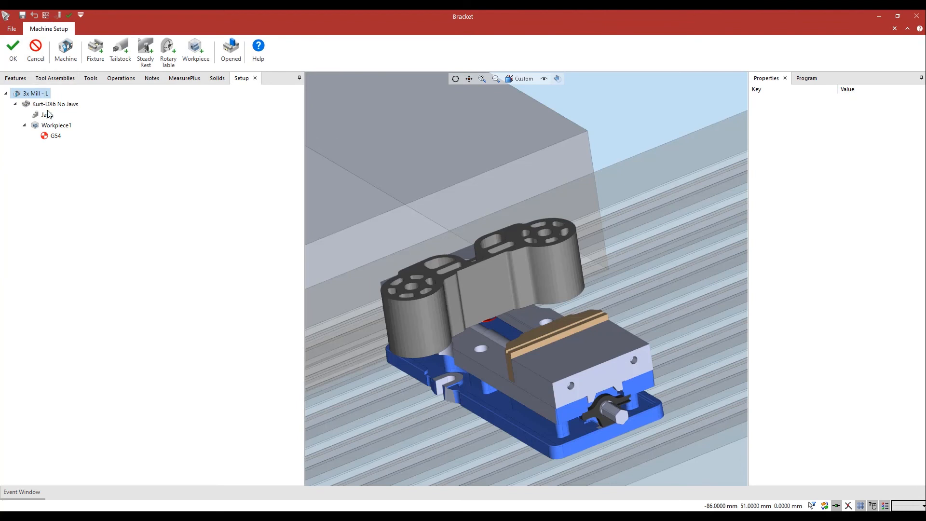
pyautogui.click(48, 115)
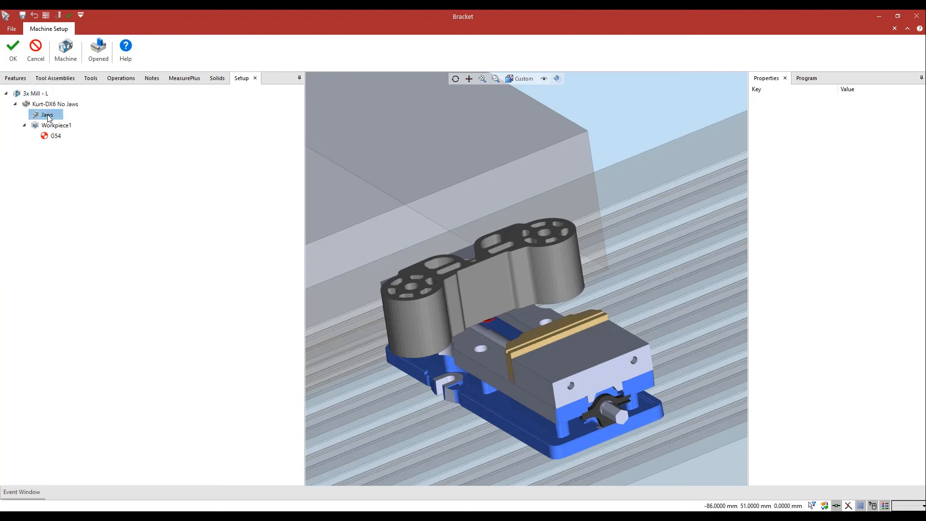
pyautogui.doubleClick(48, 116)
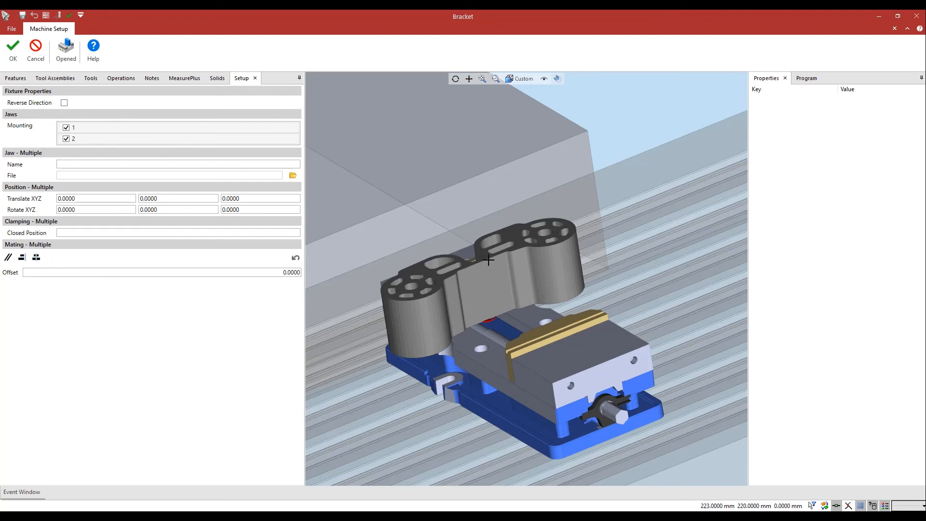
pyautogui.click(253, 142)
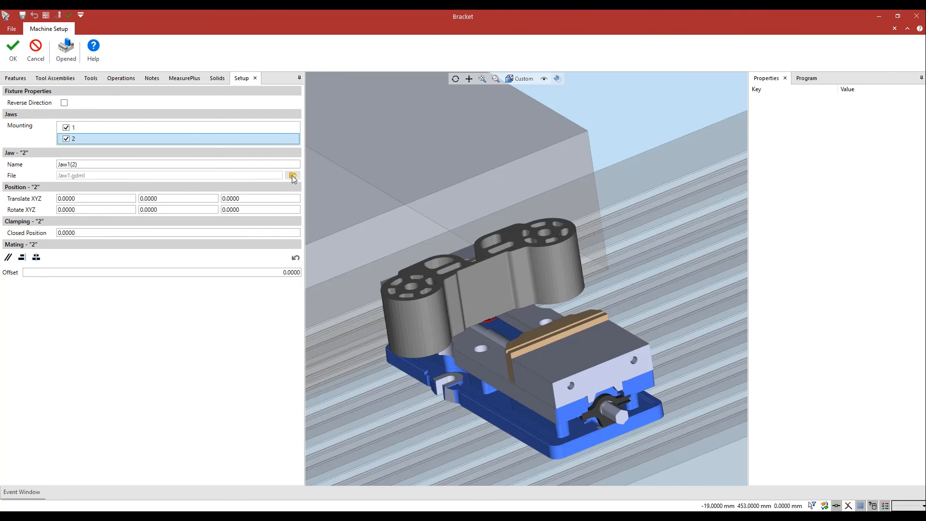
pyautogui.click(292, 176)
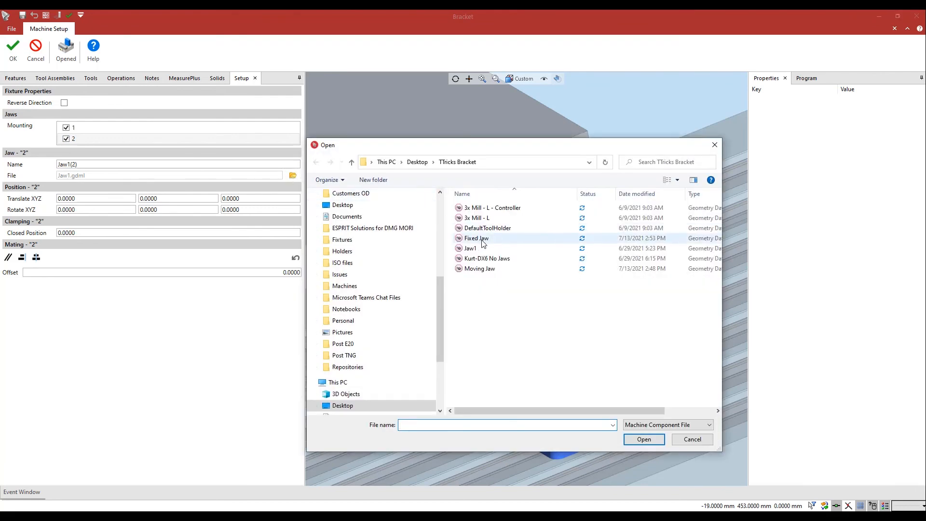
pyautogui.click(479, 239)
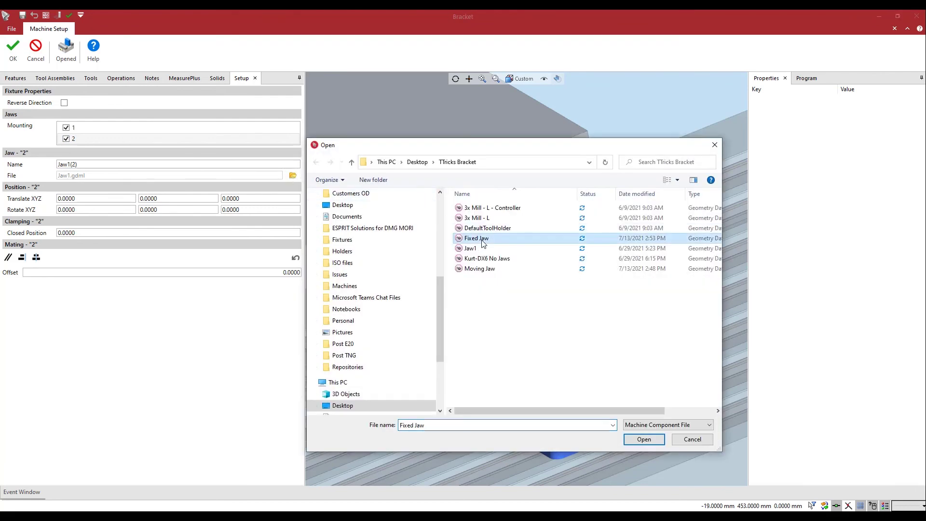
pyautogui.click(646, 441)
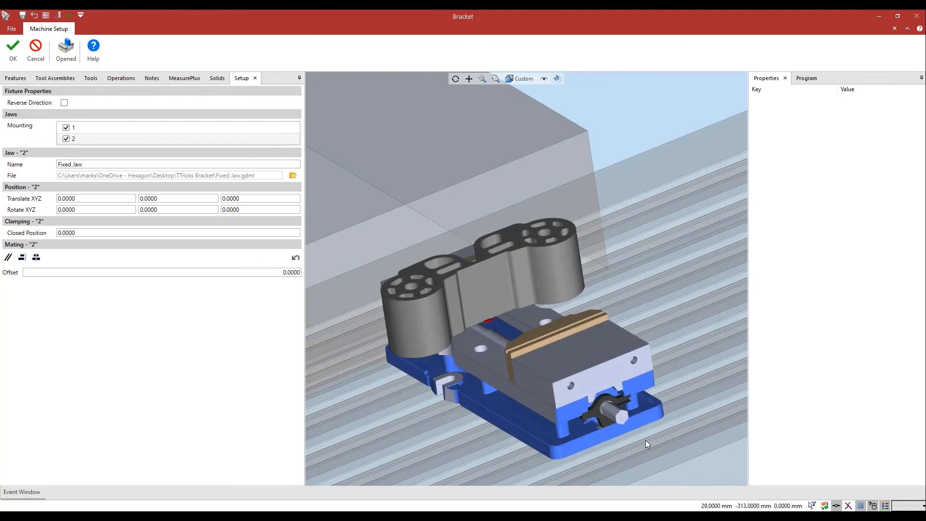
# Set jaw 2's Rotate Z to 180, apply it, and close Machine Setup.
pyautogui.doubleClick(267, 209)
pyautogui.write('180')
pyautogui.press('Tab')
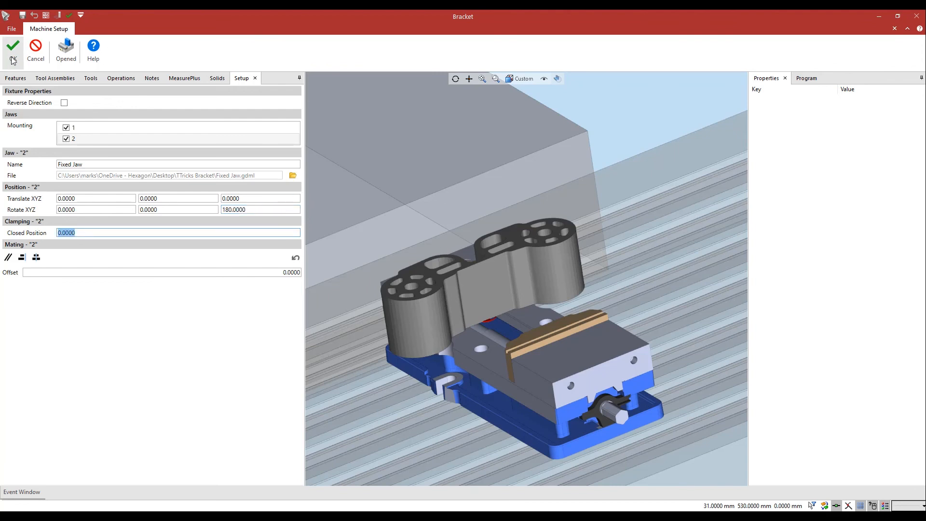
pyautogui.click(12, 58)
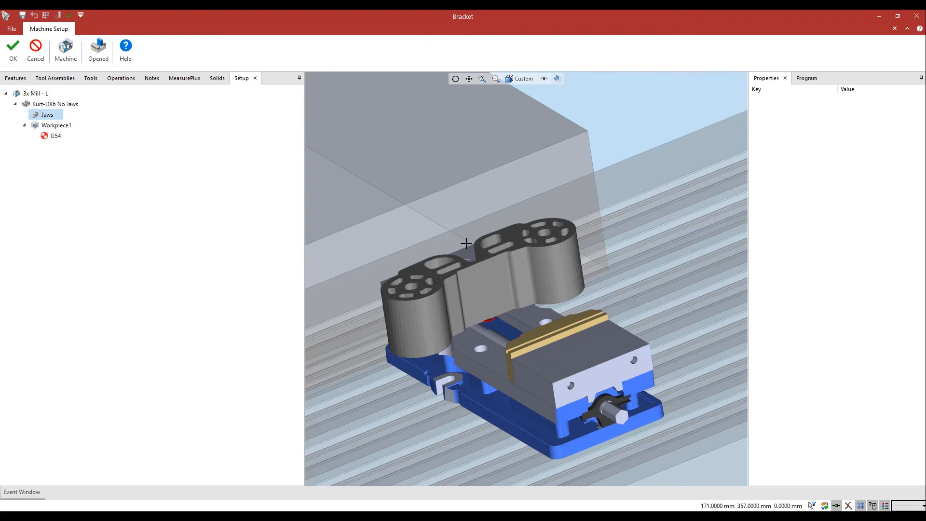
pyautogui.moveTo(467, 245); pyautogui.dragTo(485, 264, button='middle')
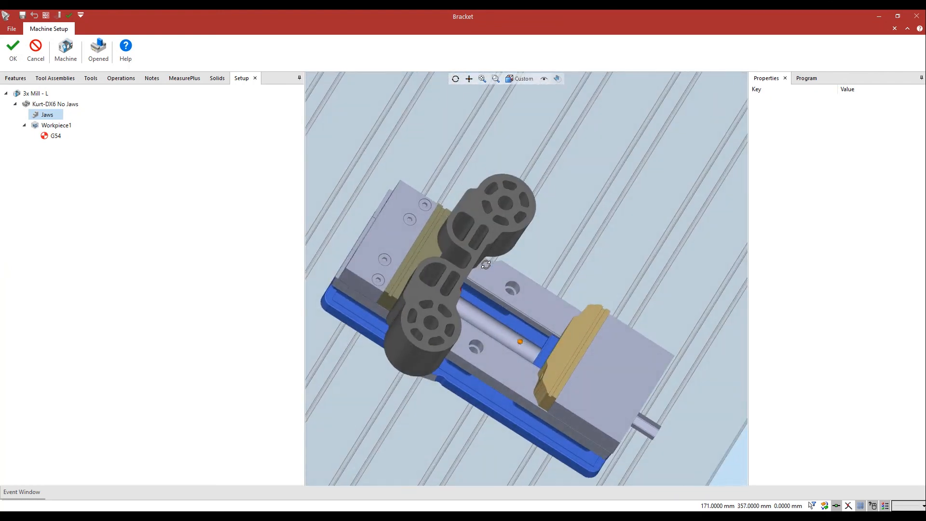
pyautogui.click(12, 51)
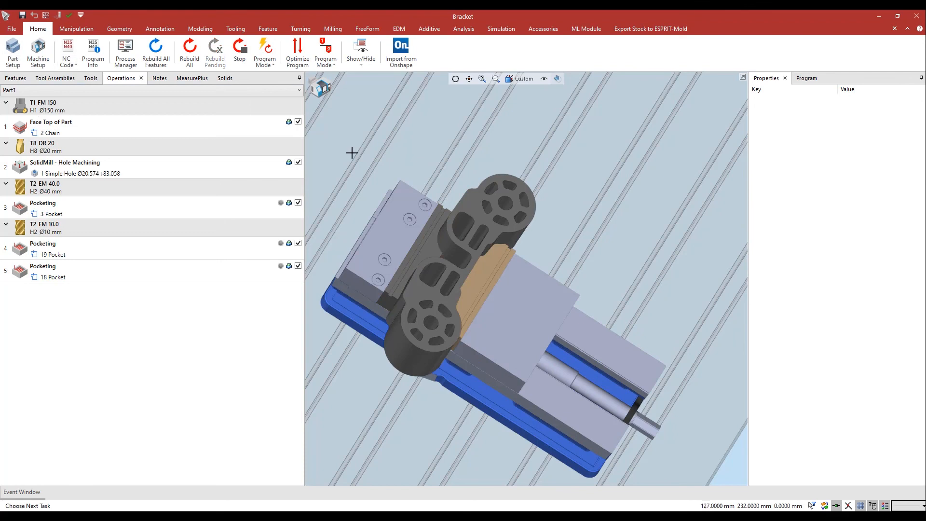
pyautogui.scroll(-2, 399, 167)
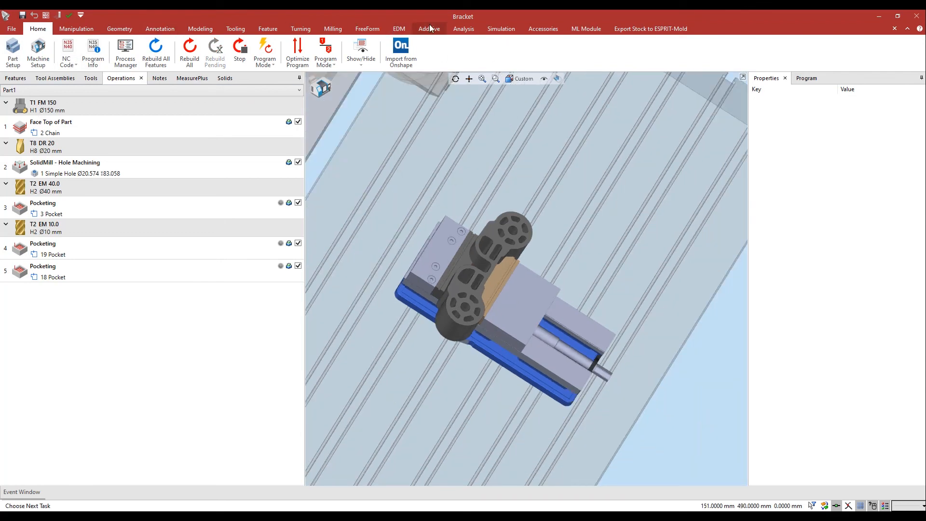
# Play the machining simulation and orbit top-down to watch the tool over the bracket.
pyautogui.click(501, 29)
pyautogui.click(37, 49)
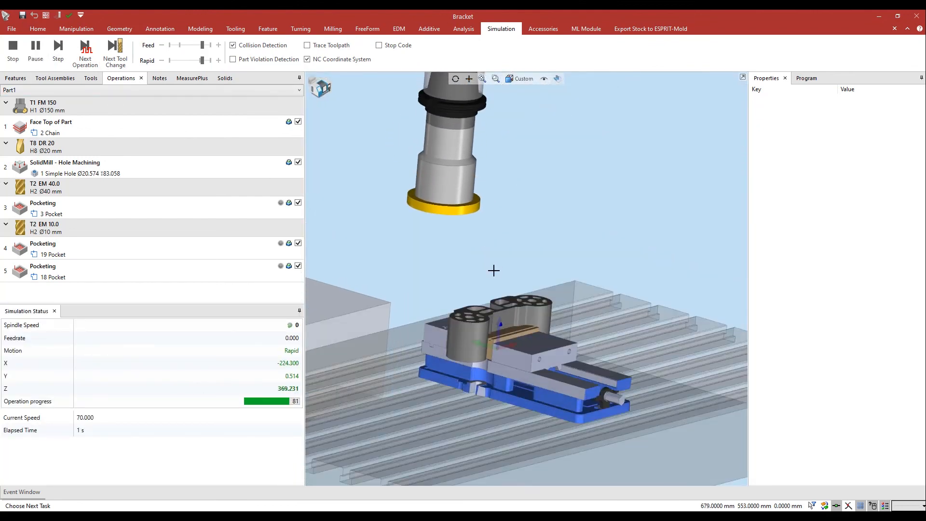
pyautogui.scroll(-3, 494, 270)
pyautogui.scroll(1, 495, 270)
pyautogui.scroll(1, 496, 278)
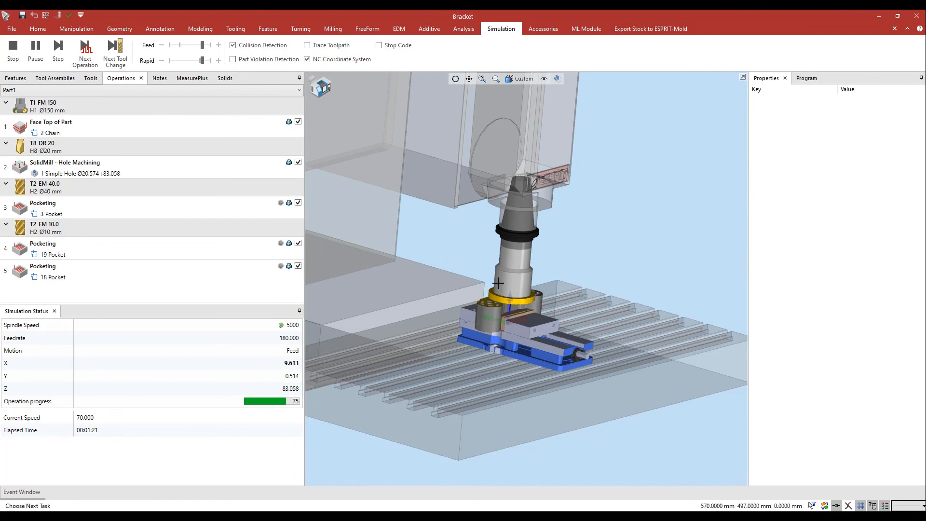
pyautogui.scroll(2, 496, 280)
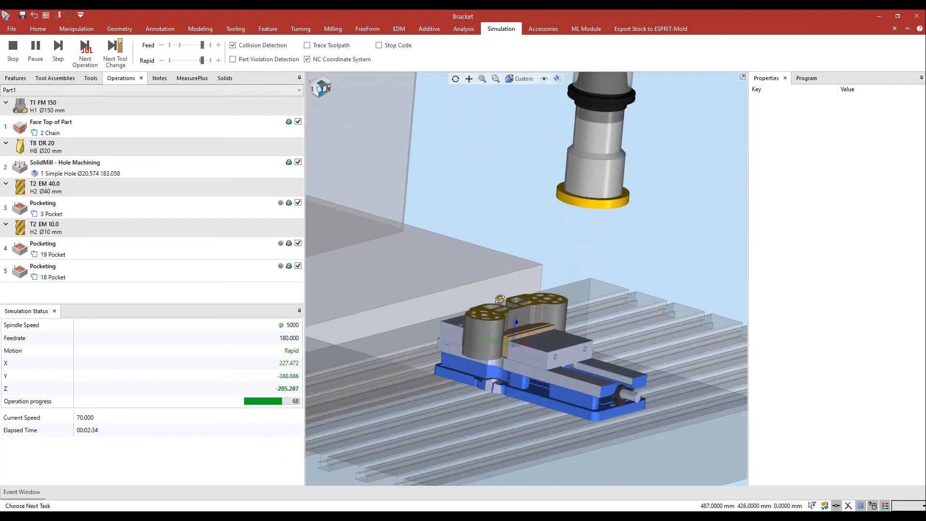
pyautogui.moveTo(501, 297); pyautogui.dragTo(500, 317, button='middle')
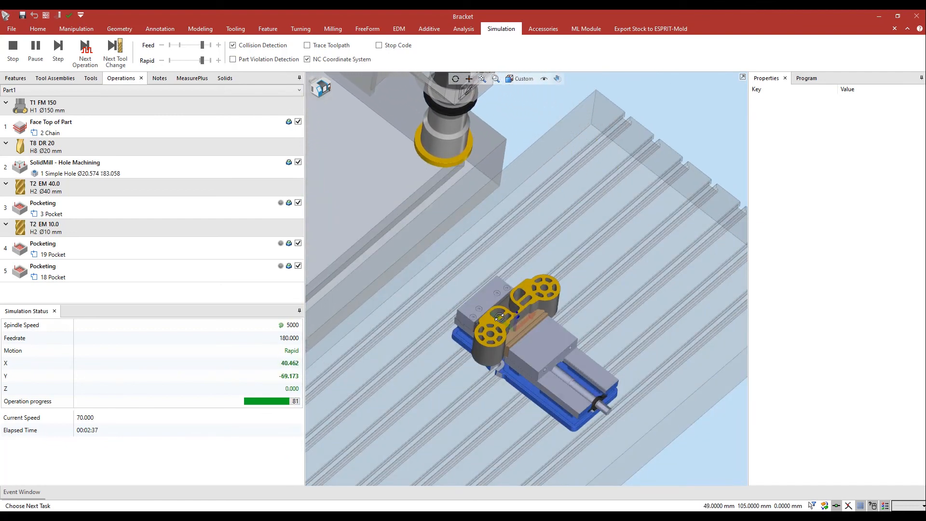
pyautogui.scroll(1, 500, 316)
pyautogui.scroll(1, 498, 316)
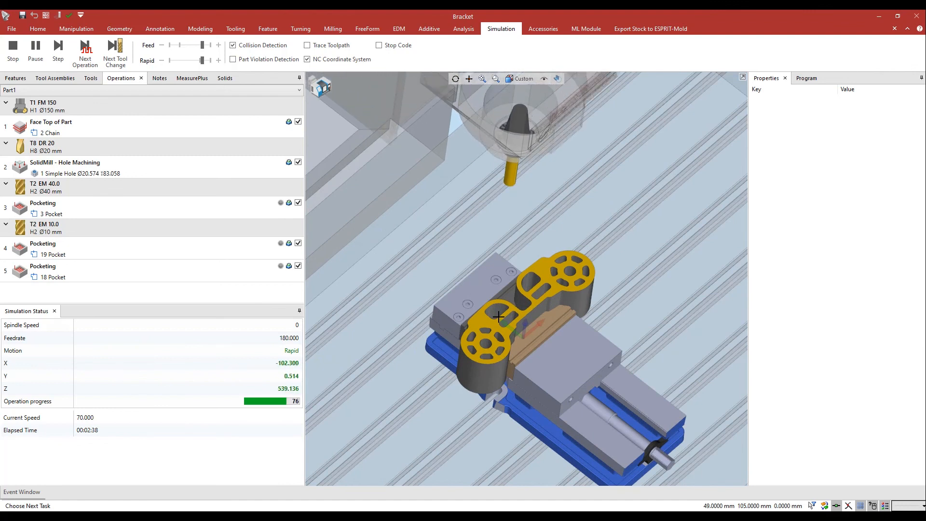
pyautogui.moveTo(498, 316); pyautogui.dragTo(498, 322, button='middle')
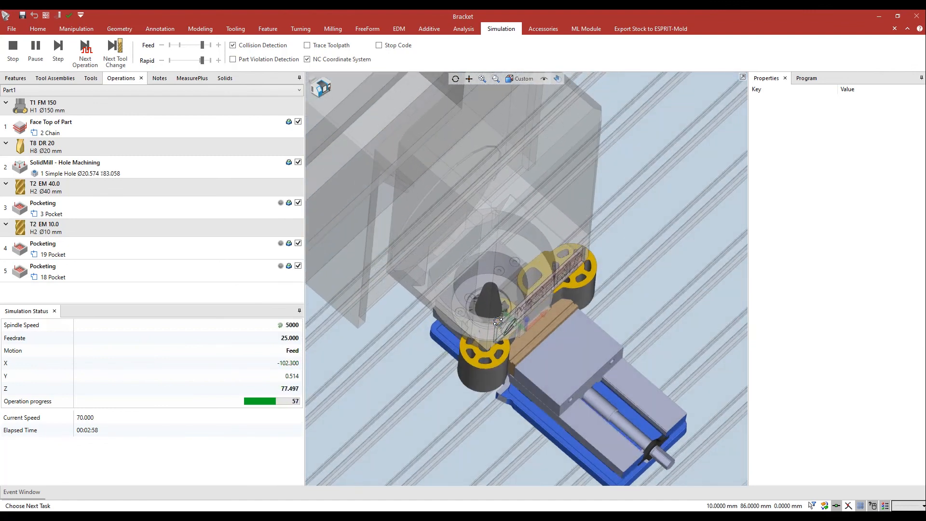